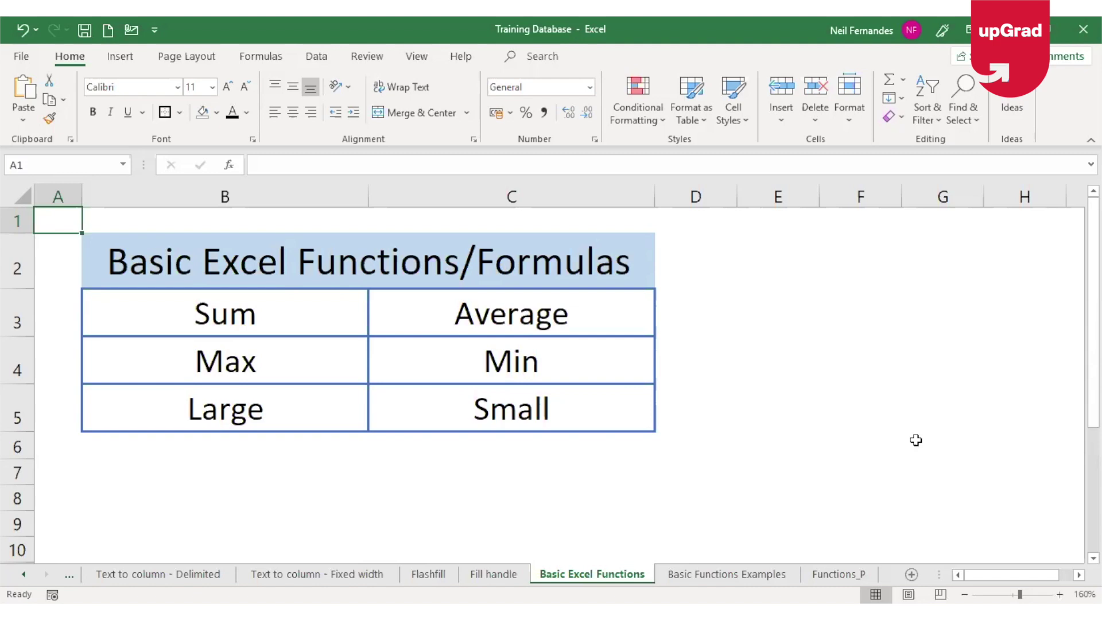
On the Basic Functions Examples sheet, start a SUM formula in cell J2 under the Sum heading
click(690, 576)
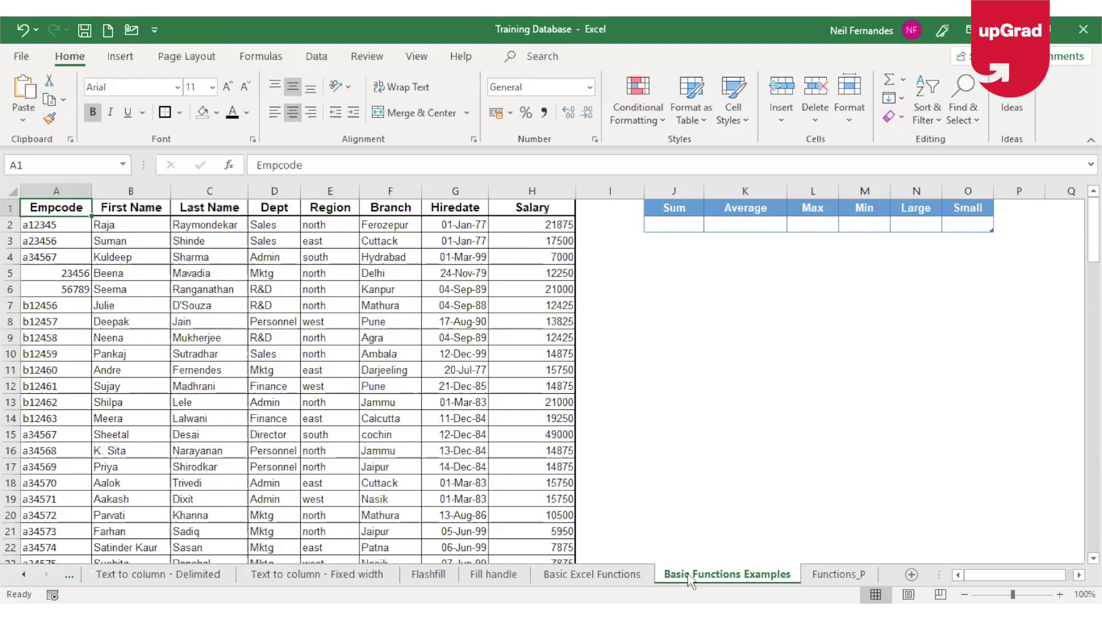
click(682, 225)
text(=)
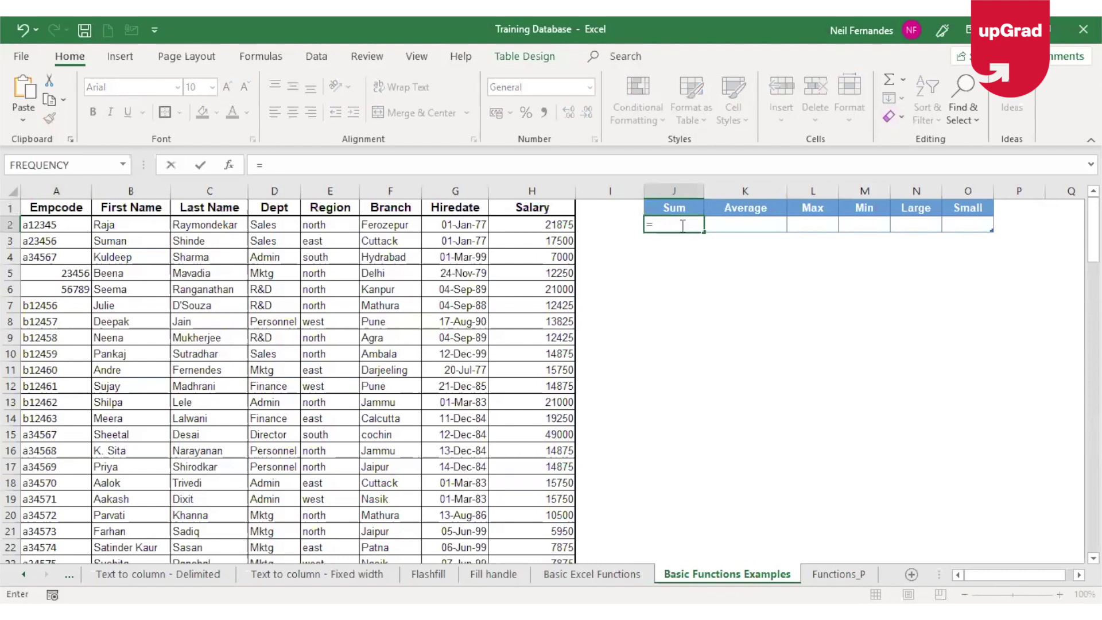
text(s)
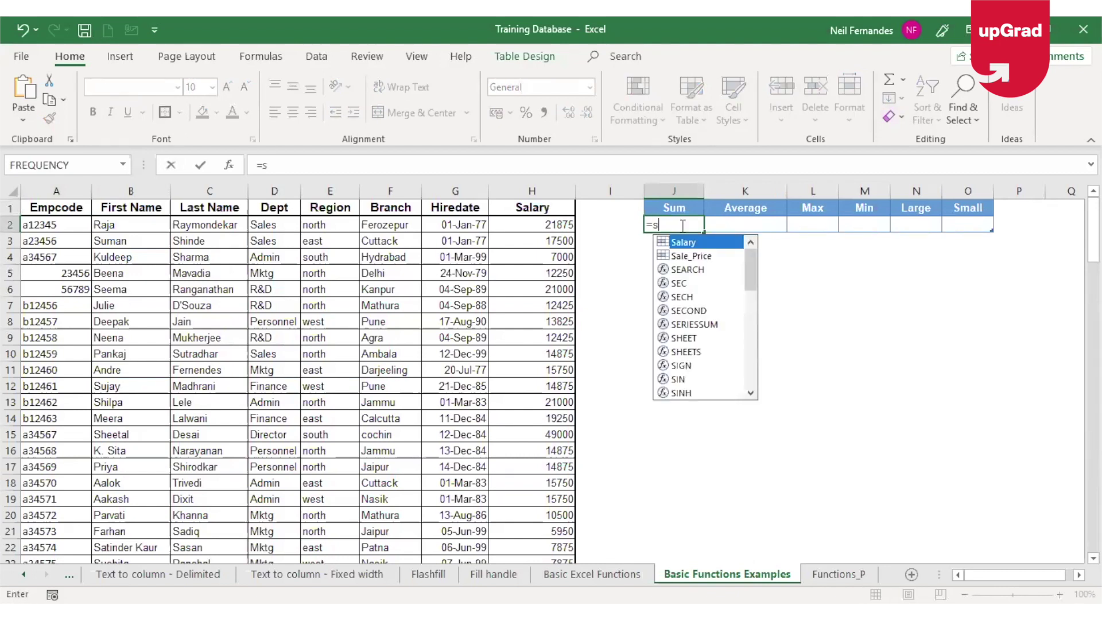
text(um)
key(Tab)
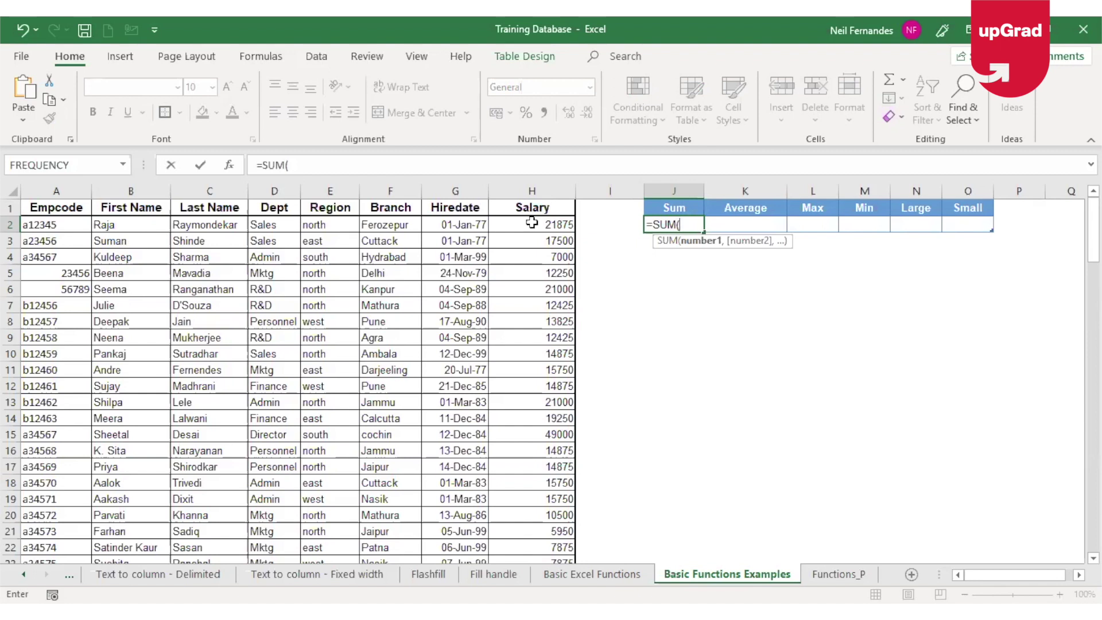
Complete the J2 formula as =SUM(H2:H101) to total the whole Salary column, and reselect J2
click(532, 223)
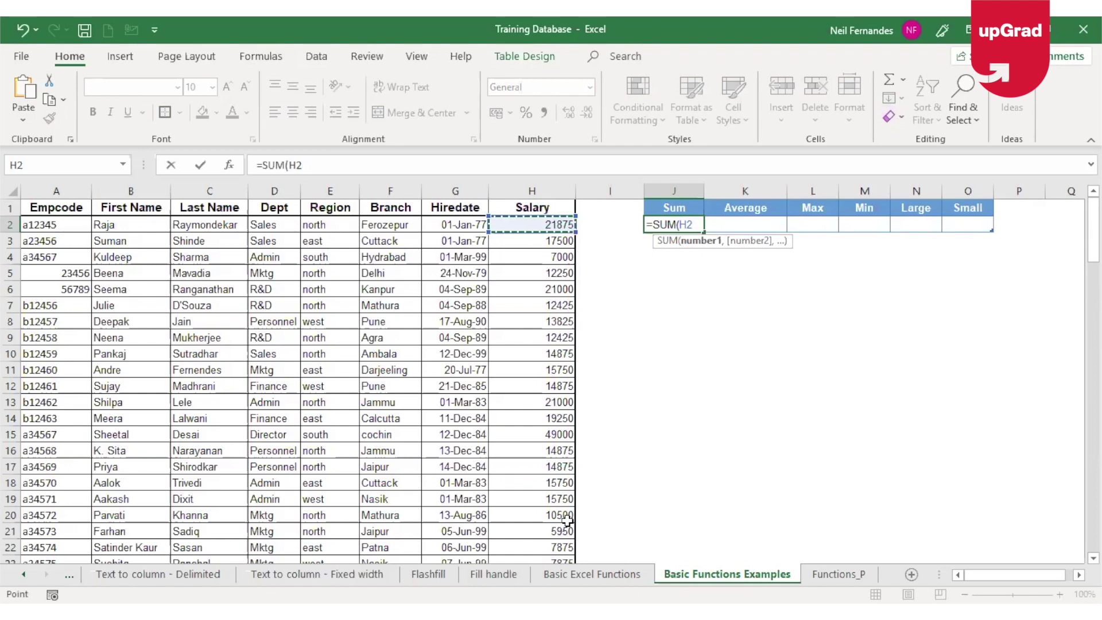
key(ctrl+shift+Down)
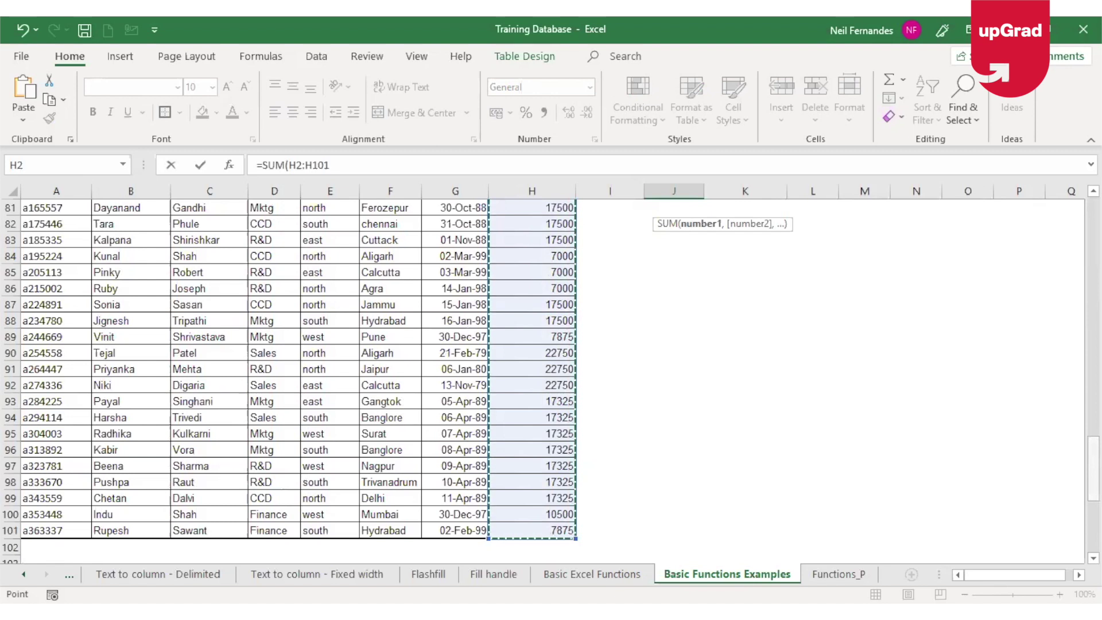
drag(1092, 471, 1093, 230)
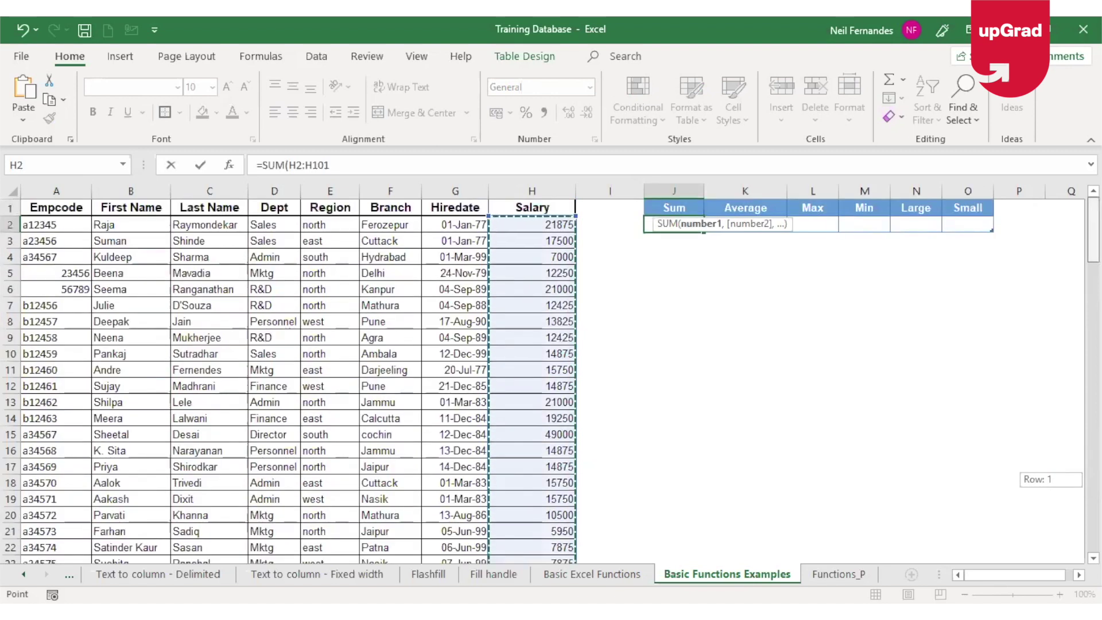
click(538, 231)
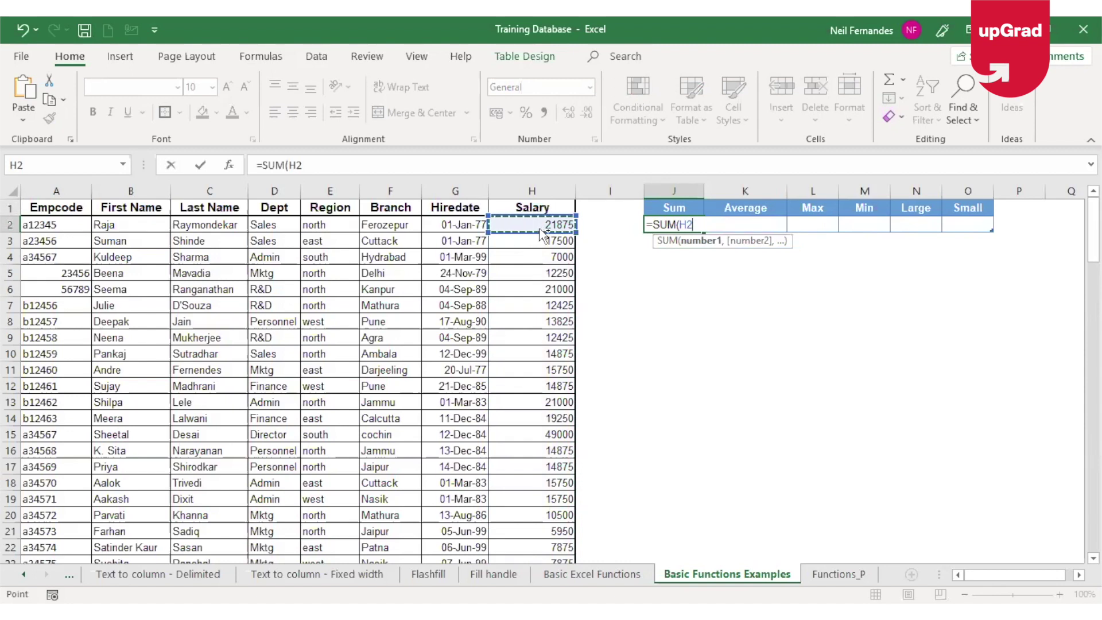
key(ctrl+shift+Down)
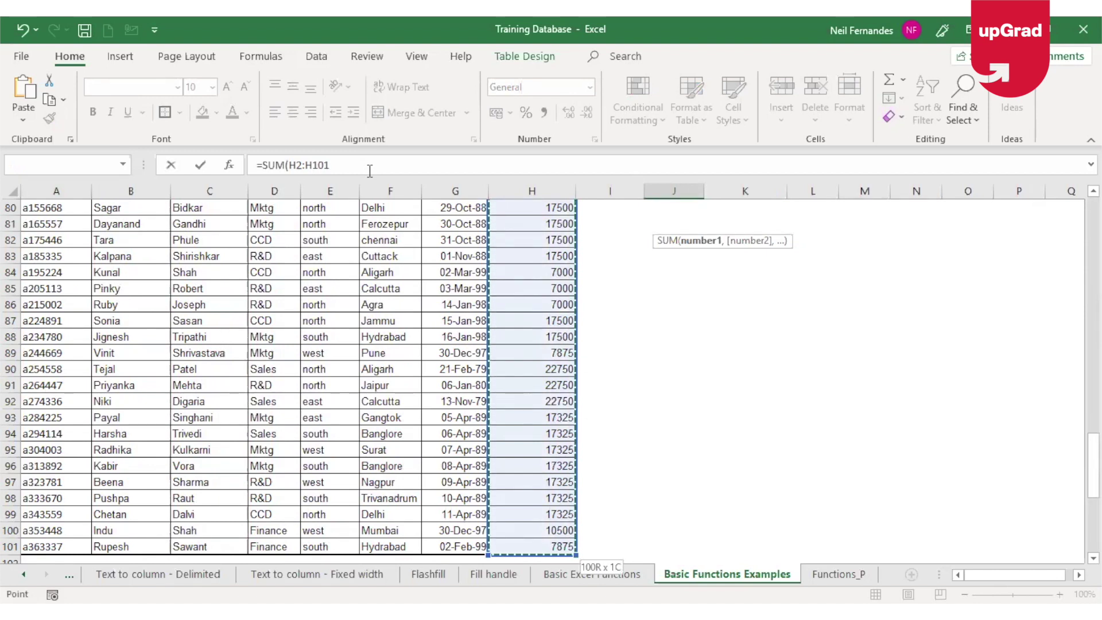
click(372, 166)
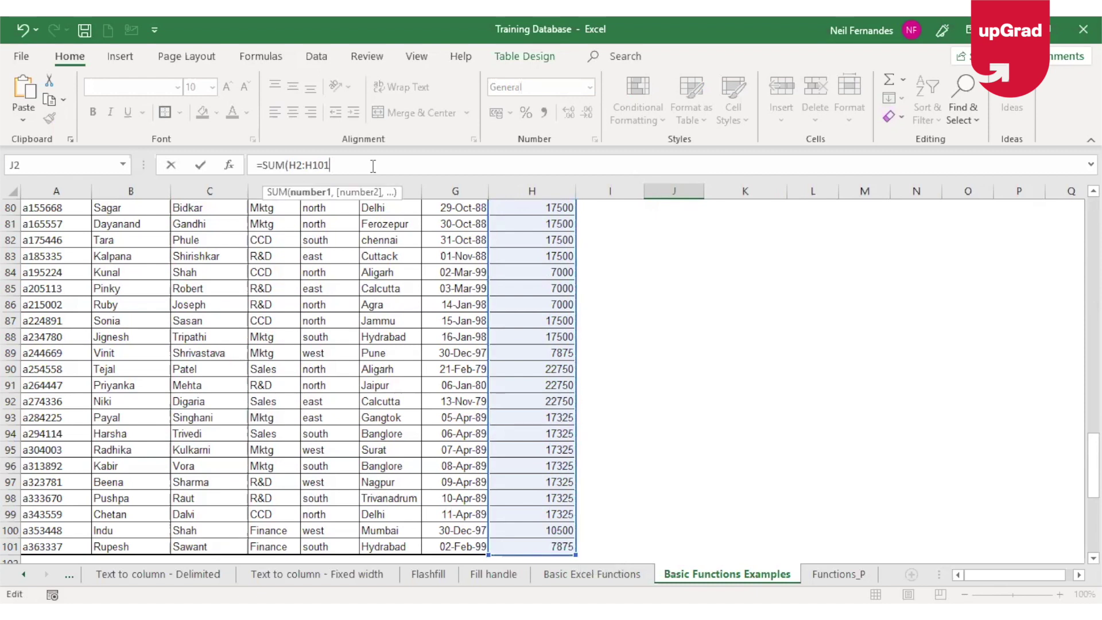
text())
key(Return)
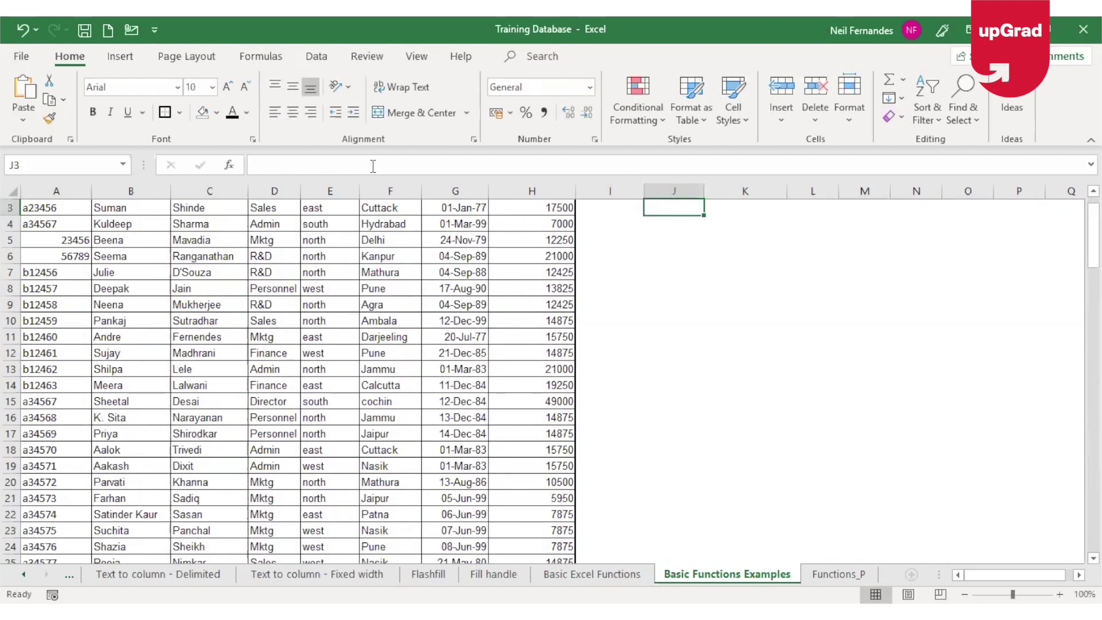
scroll(401, 287, up, 1)
click(671, 224)
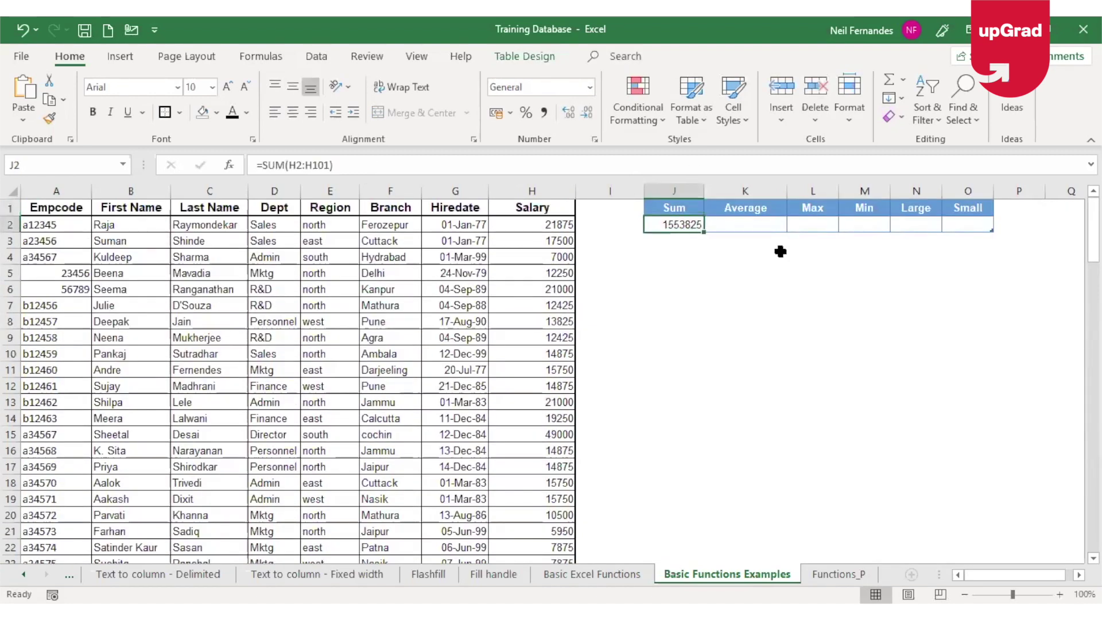
Select Average on the Basic Excel Functions sheet, and enter =AVERAGE(H2:H101) in K2 of the Basic Functions Examples sheet
key(Right)
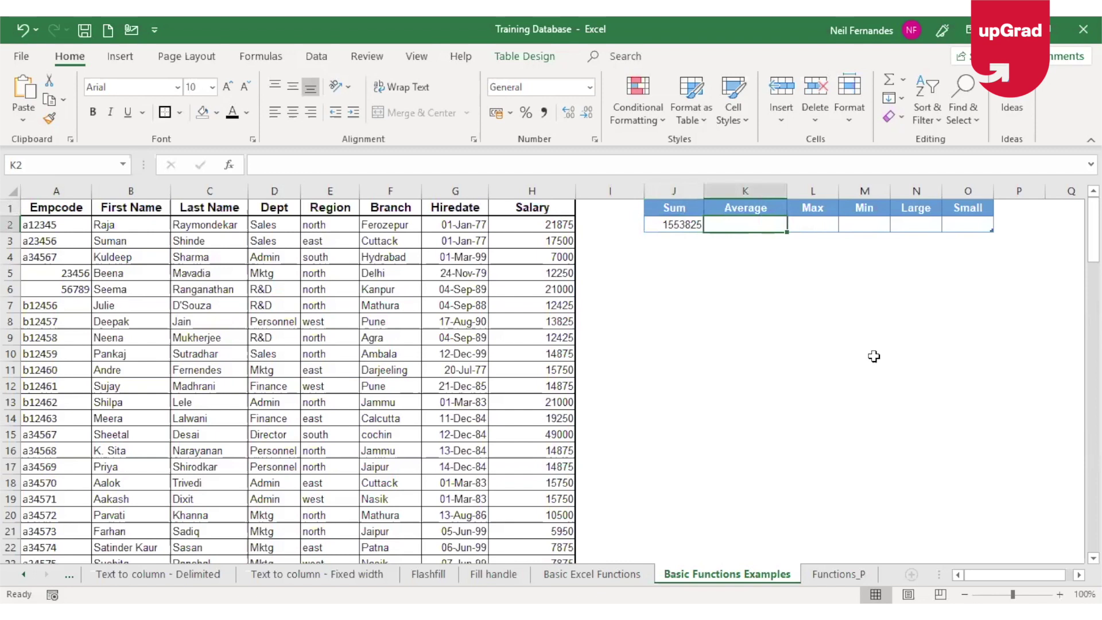
click(580, 573)
click(495, 320)
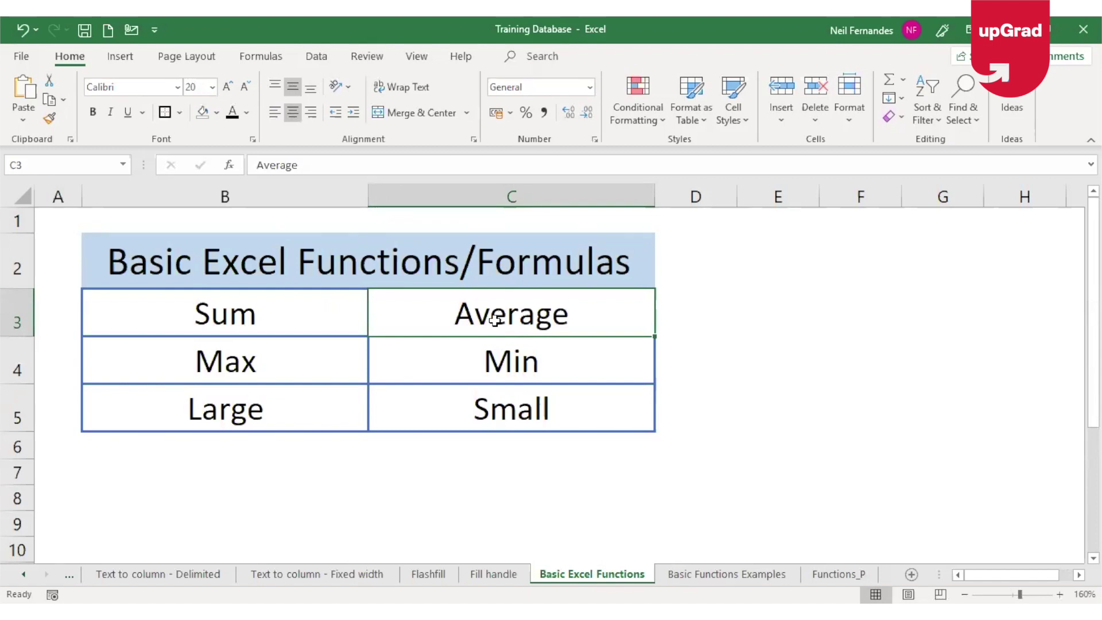
click(704, 573)
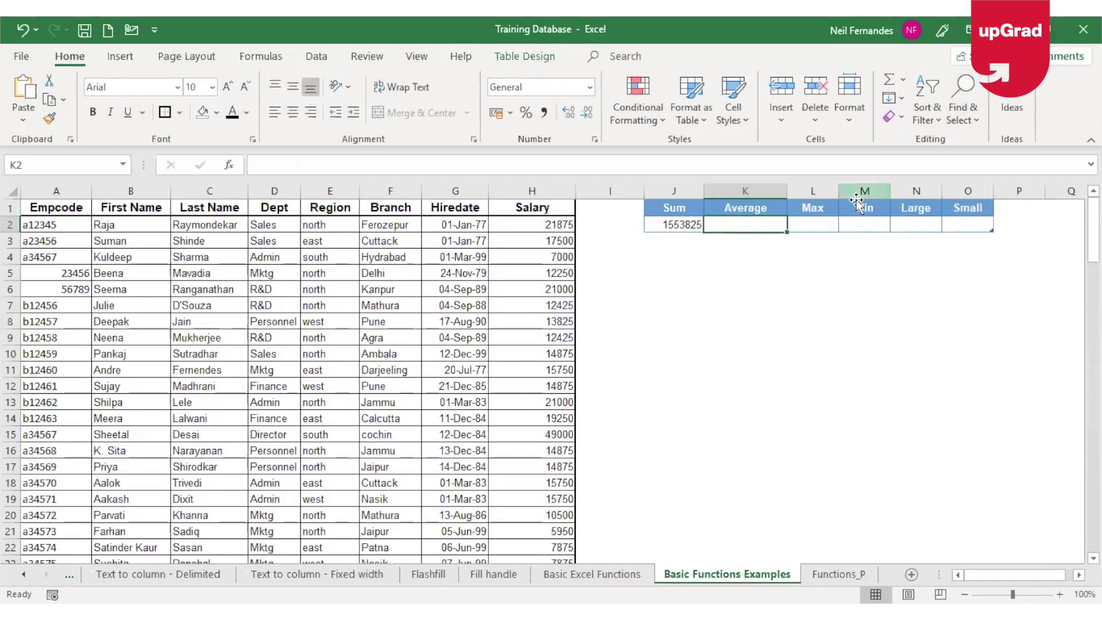
text(=)
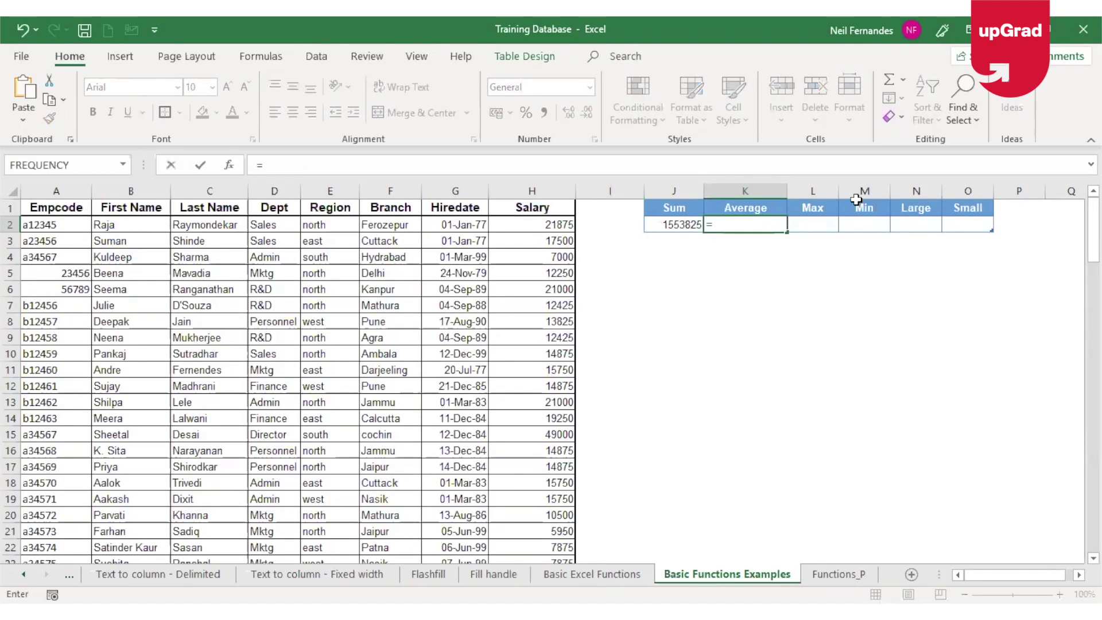
text(AVERAGE()
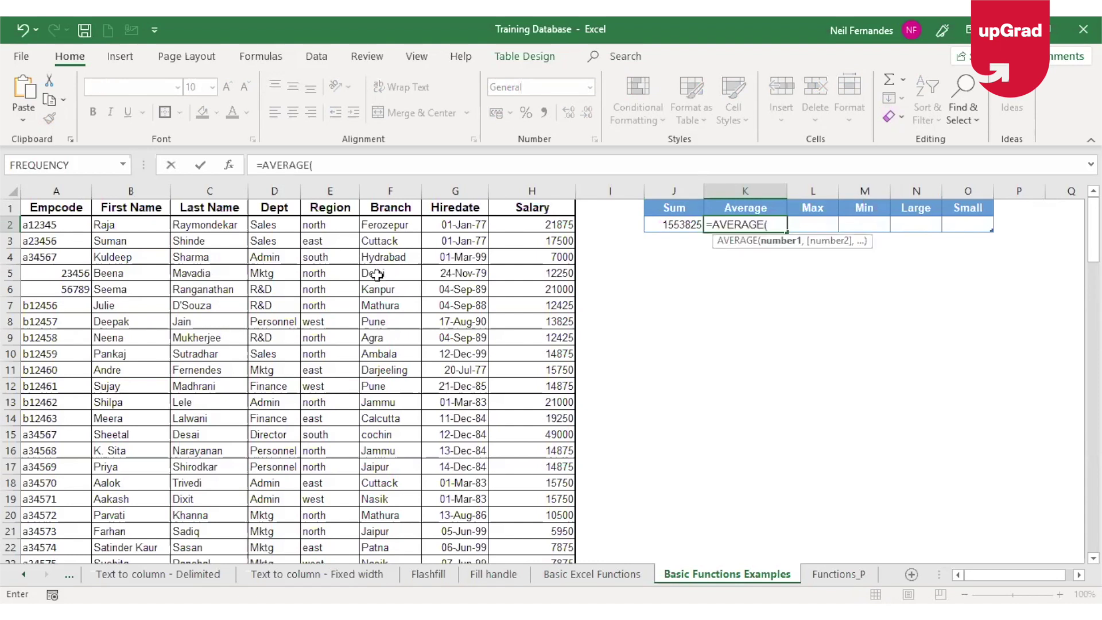
click(530, 225)
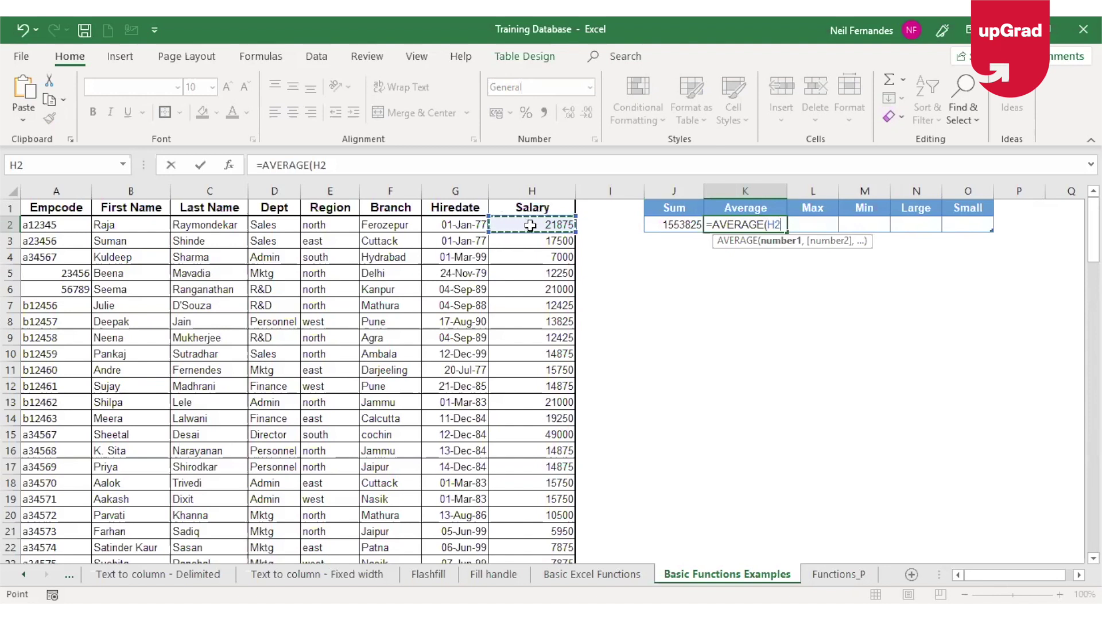
key(ctrl+shift+Down)
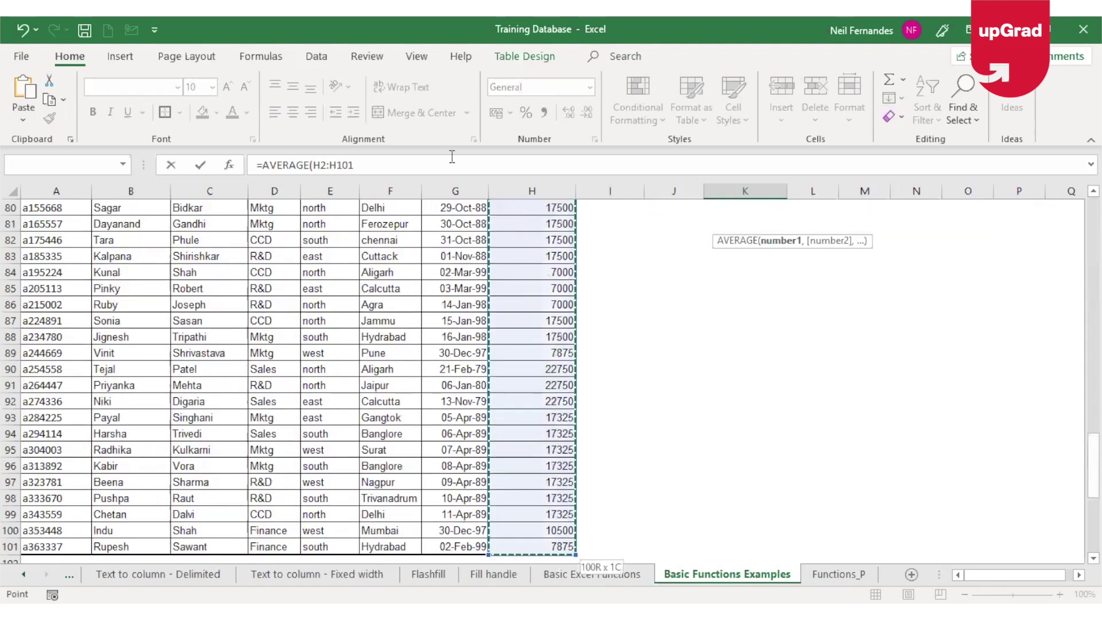
text())
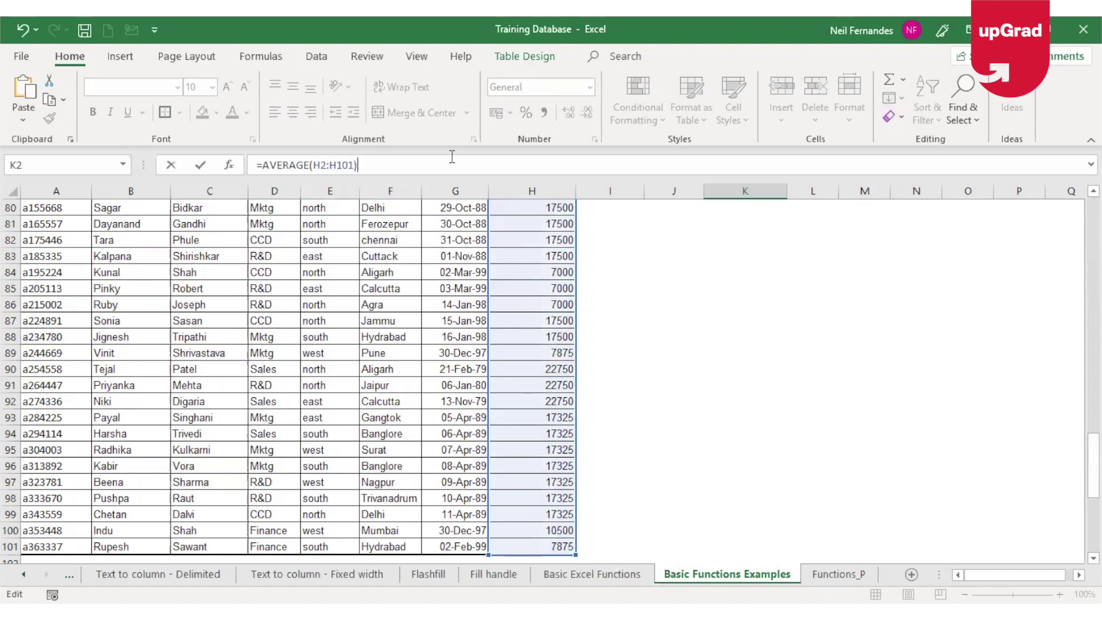
key(ctrl+Return)
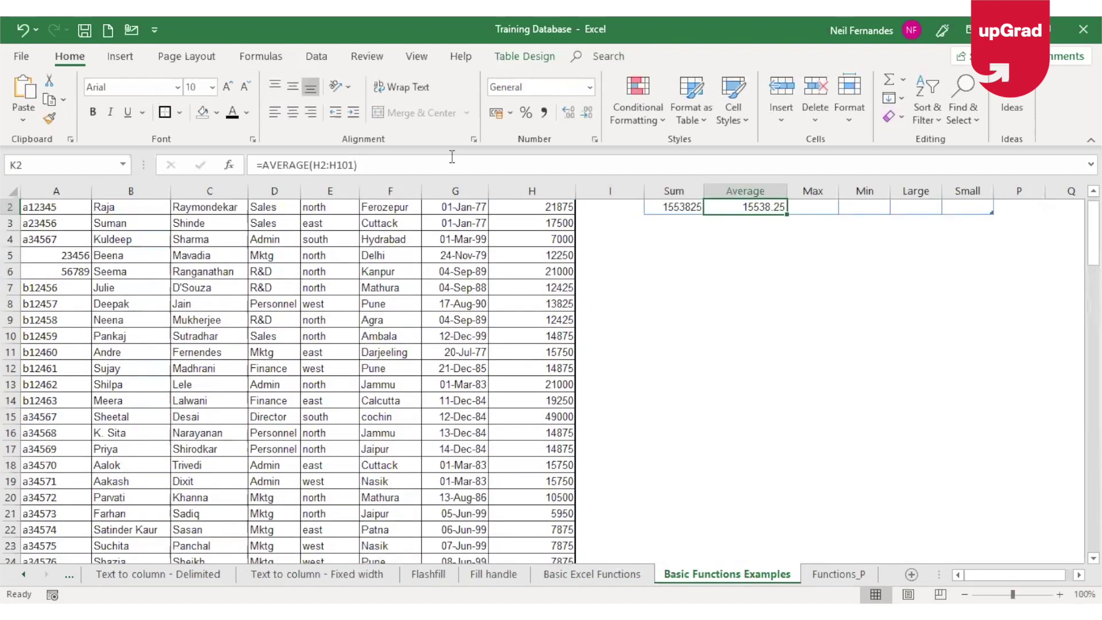
key(Up)
key(Down)
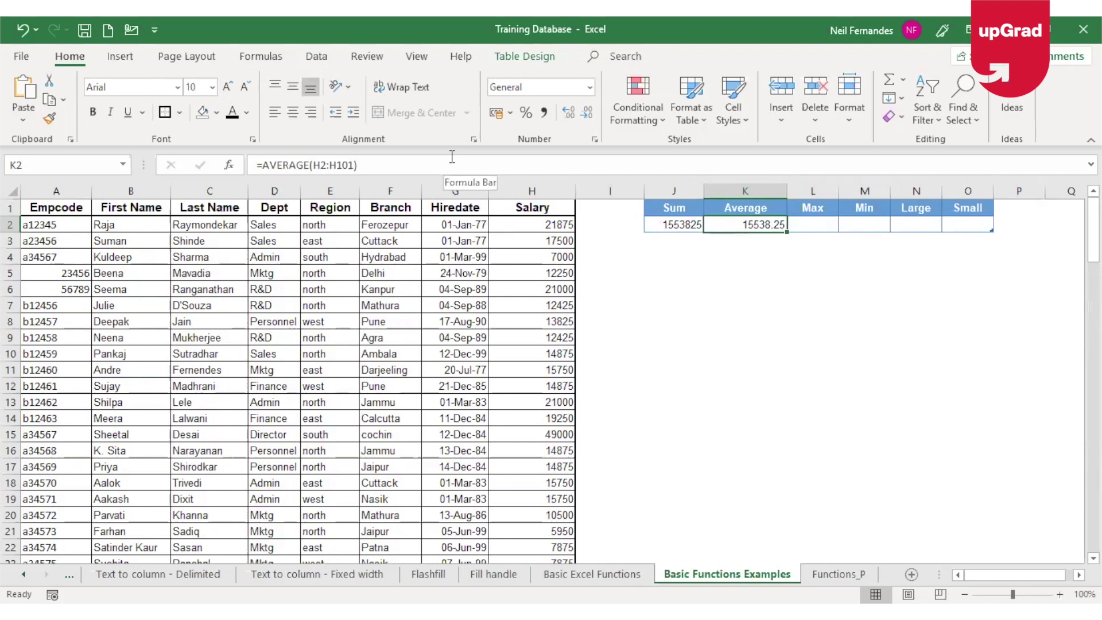
Select Max on the Basic Excel Functions sheet, and enter =MAX(H2:H101) in L2 of the Basic Functions Examples sheet
click(821, 225)
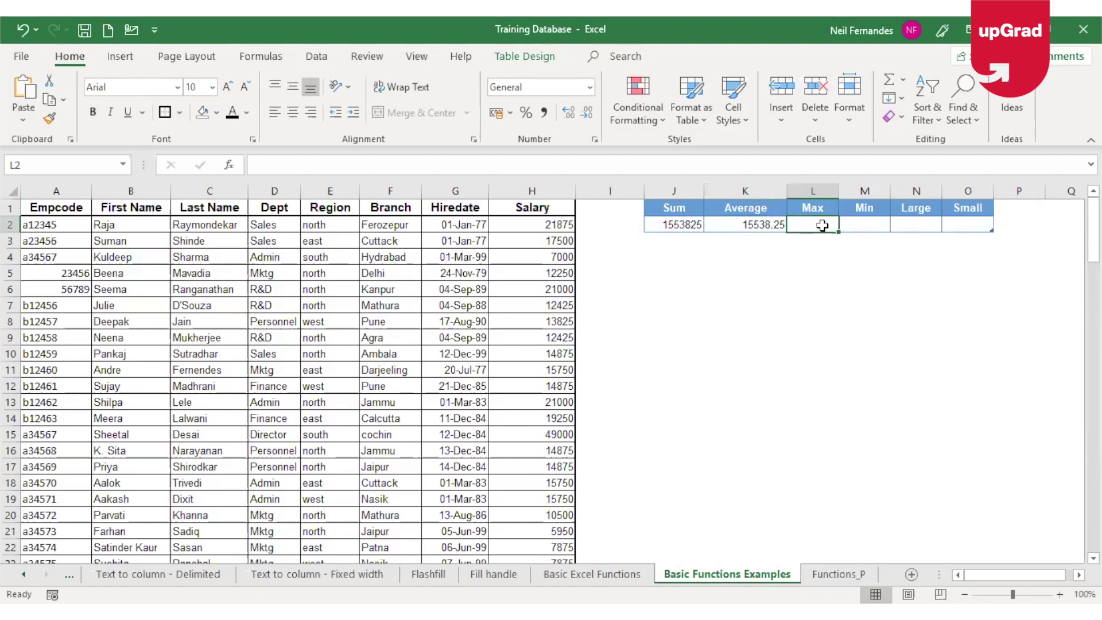
click(634, 574)
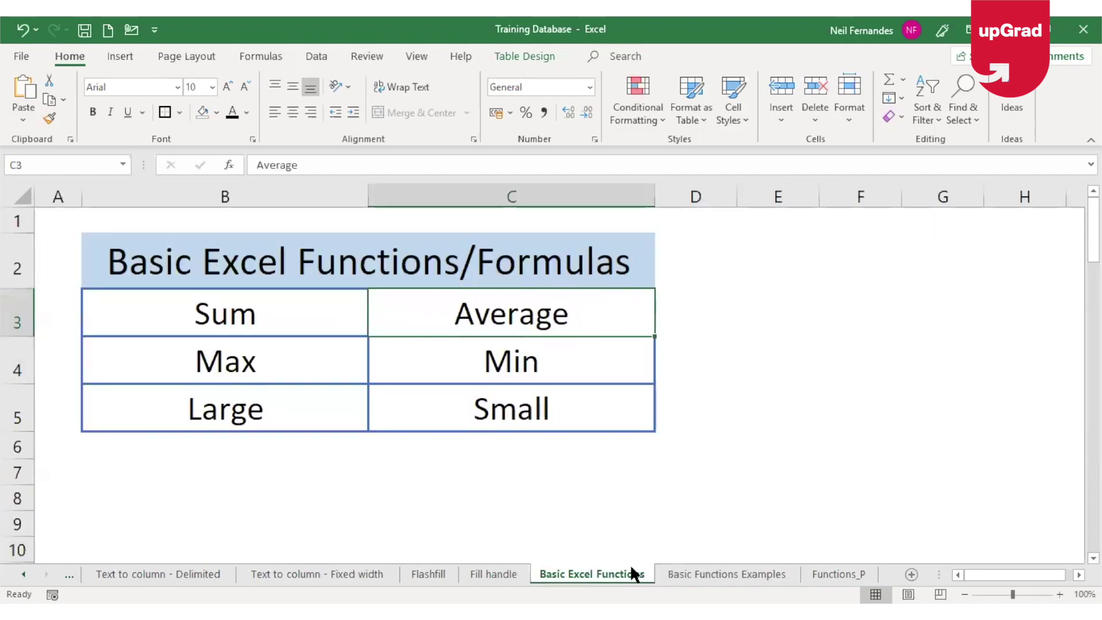
click(239, 363)
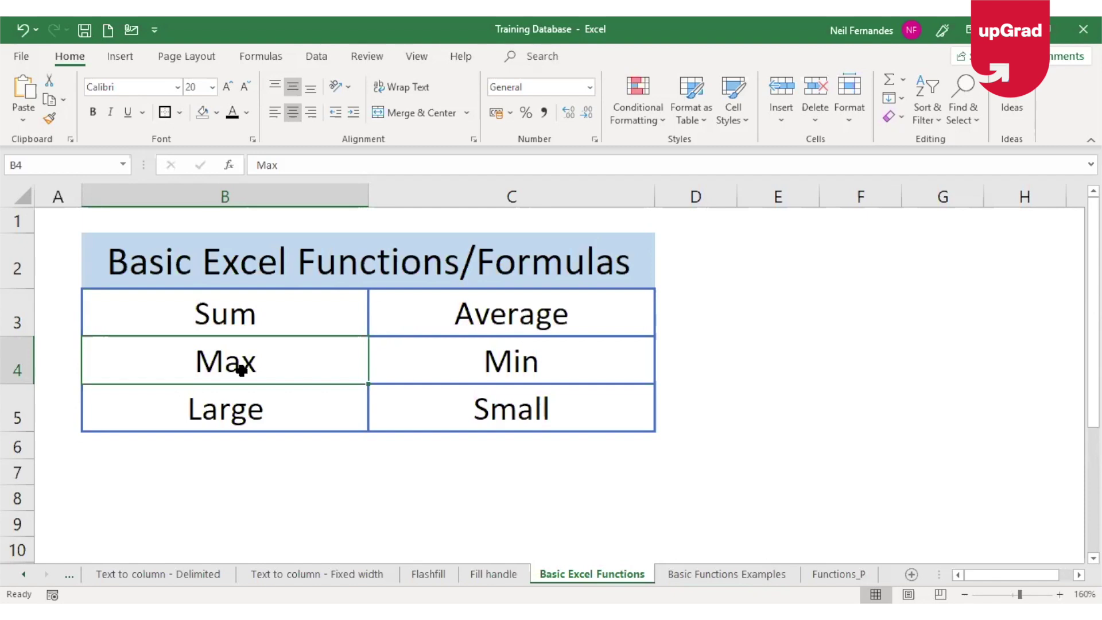
click(686, 574)
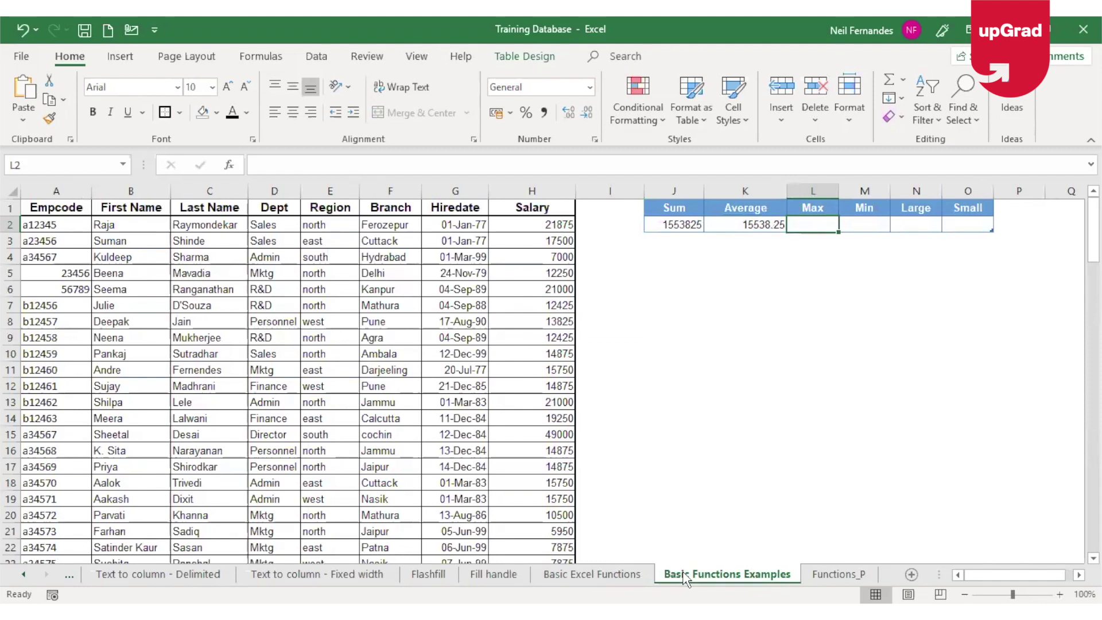
text(=)
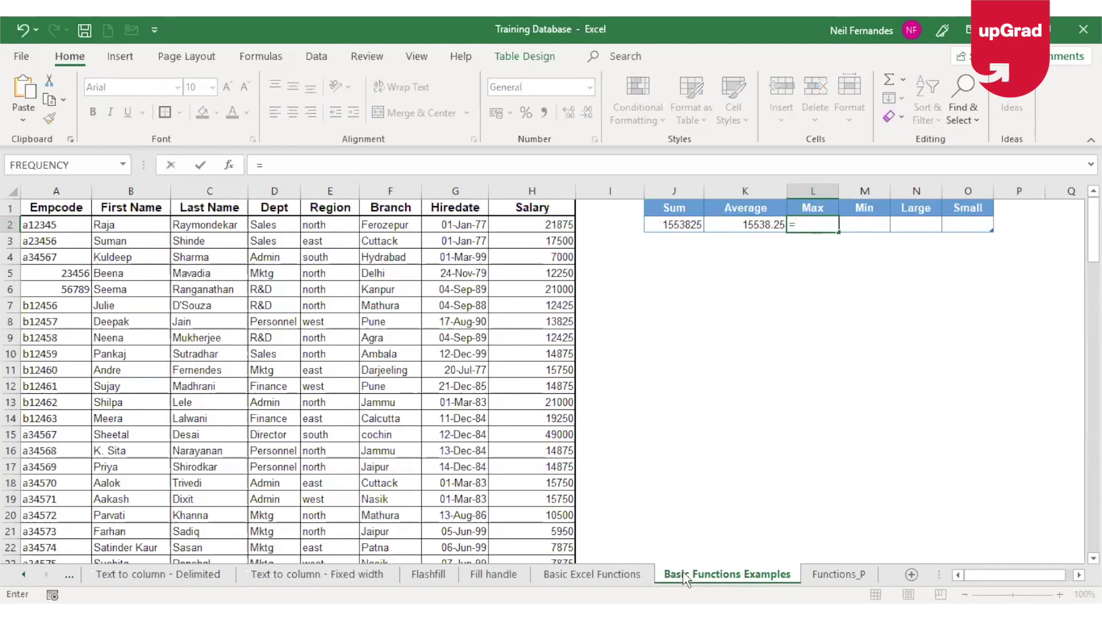
text(MAX()
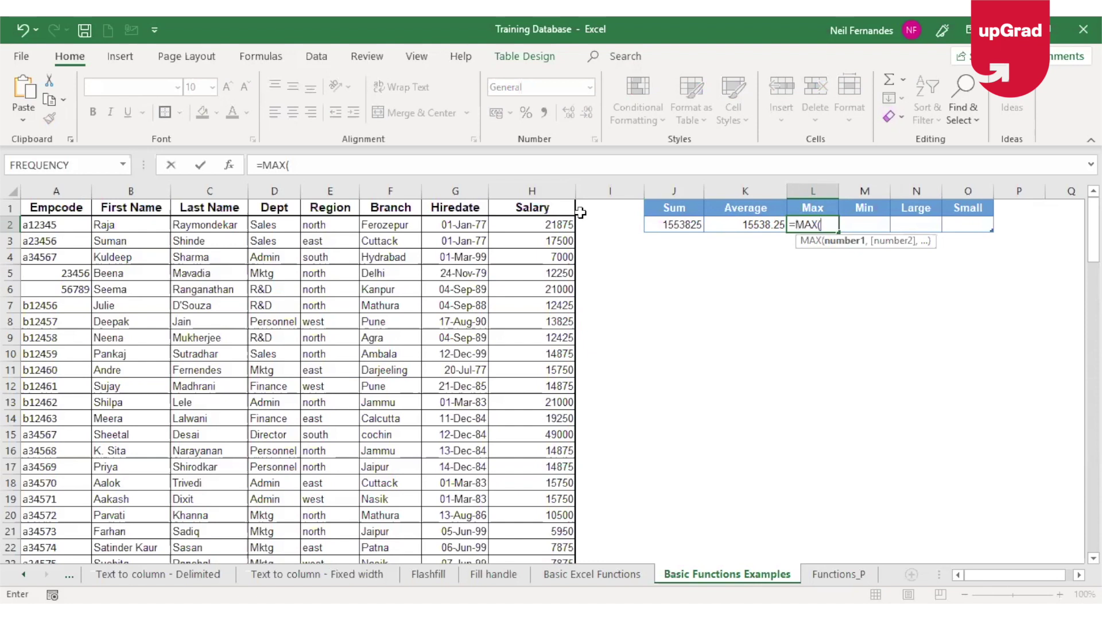
click(545, 230)
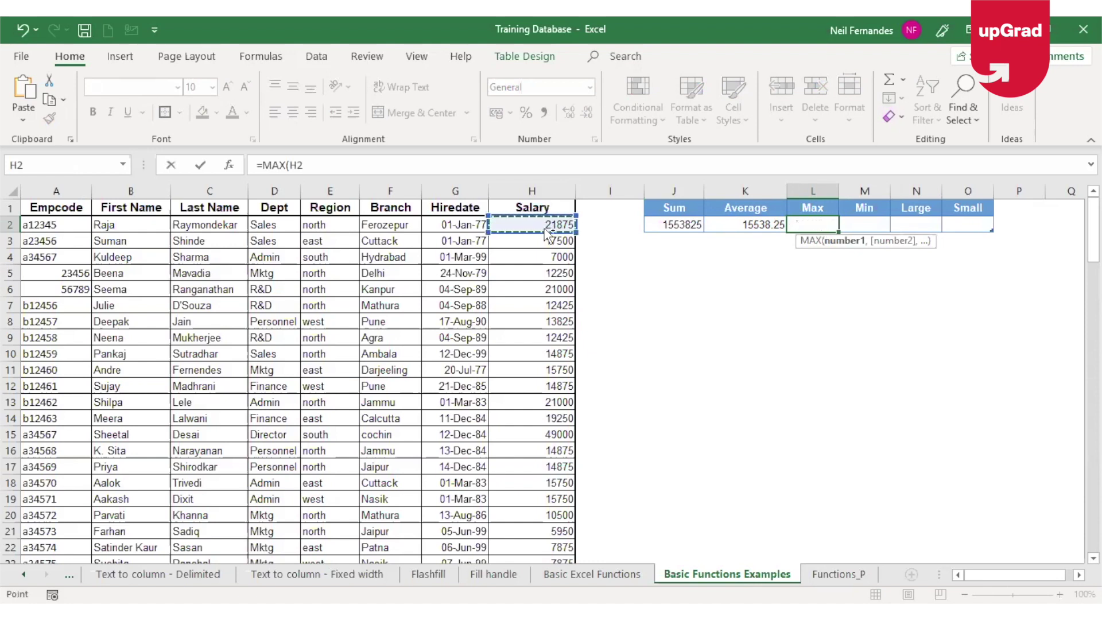
key(ctrl+shift+Down)
text())
key(shift+Return)
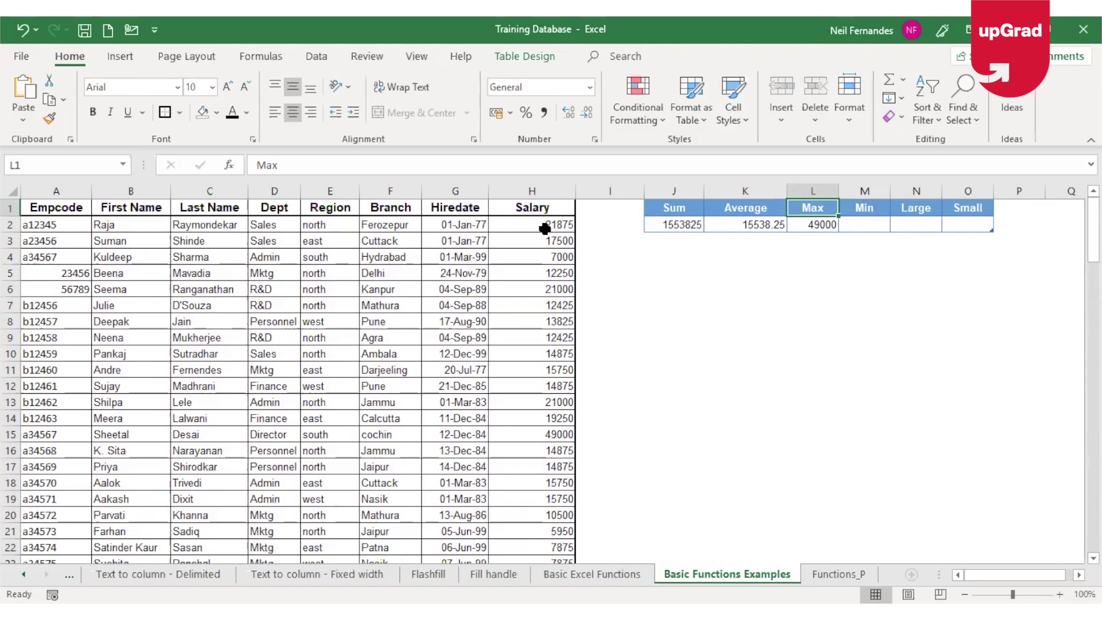
key(Down)
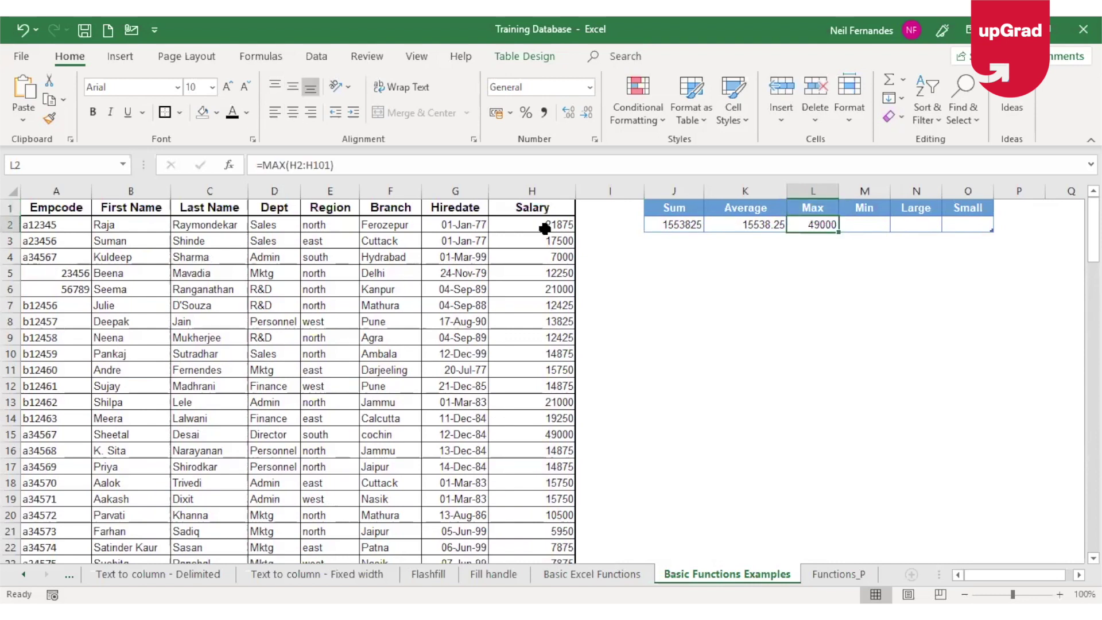
Select Min on the Basic Excel Functions sheet, and enter =MIN(H2:H101) in M2 of the Basic Functions Examples sheet
key(Right)
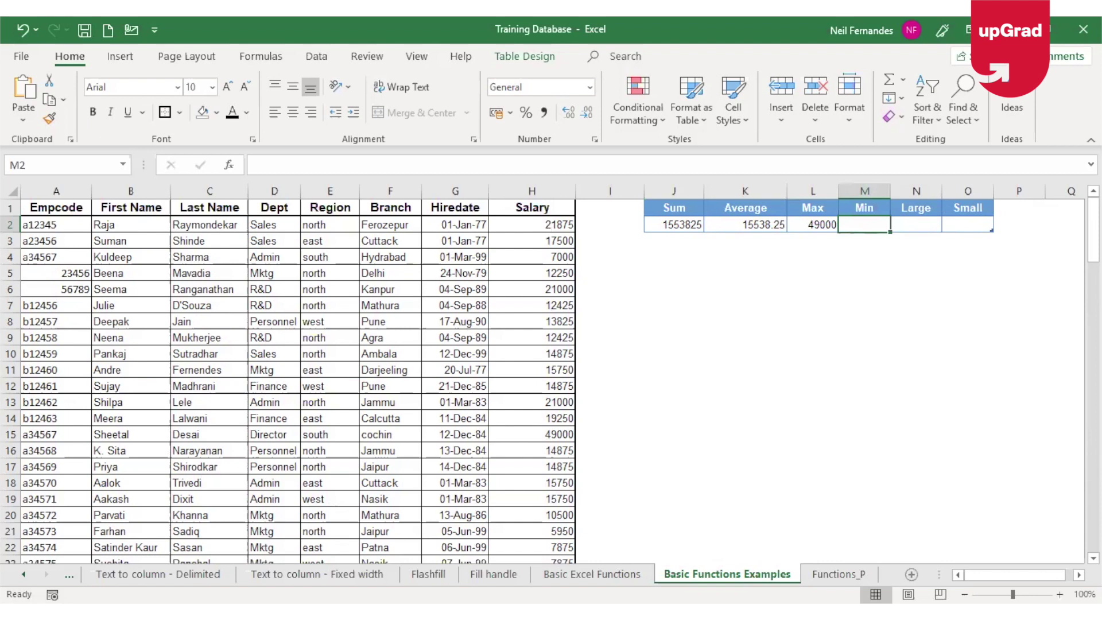
click(592, 574)
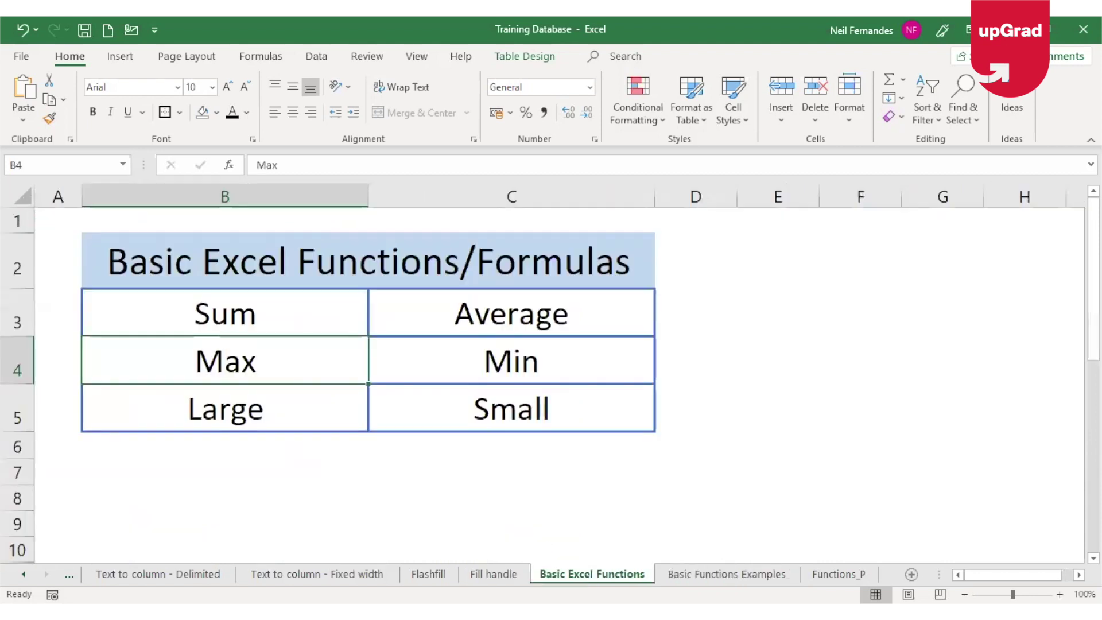
click(502, 357)
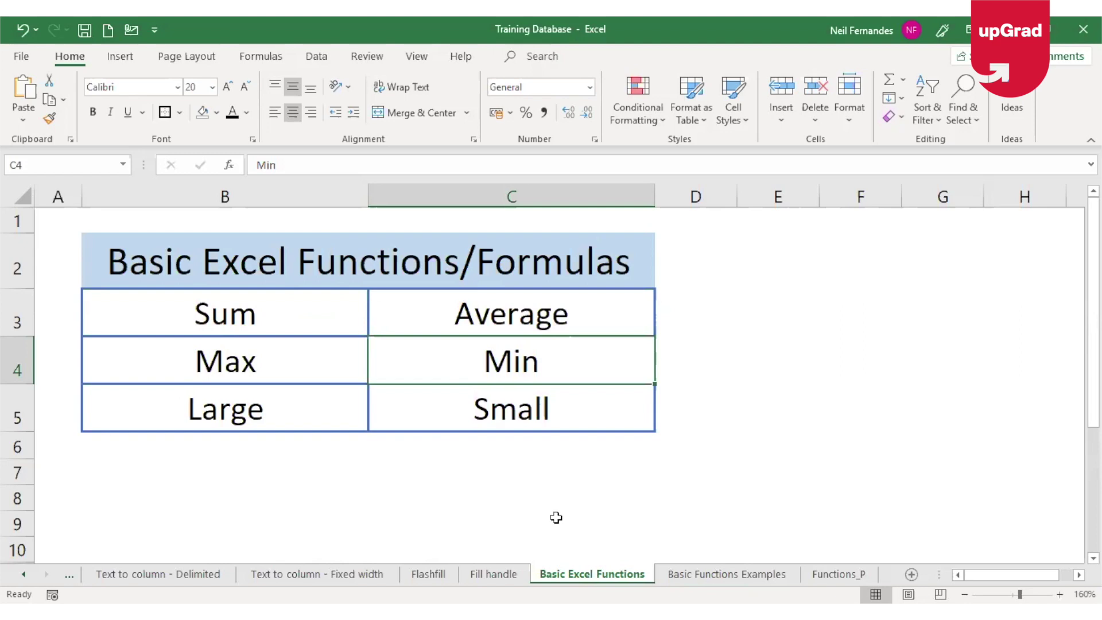
key(ctrl+Page_Down)
text(=)
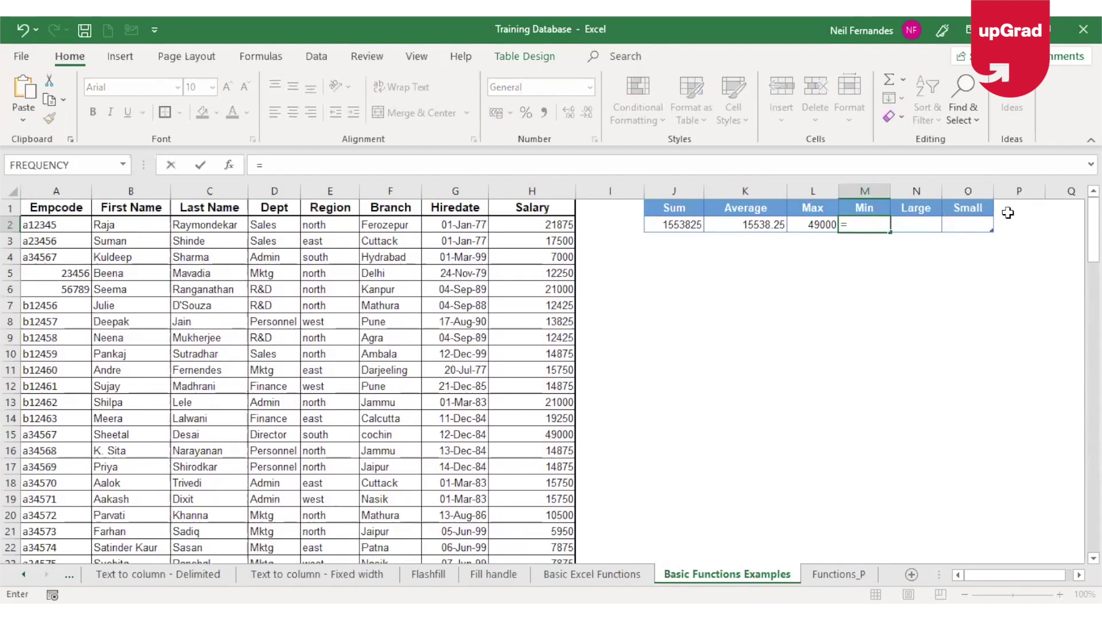
text(min()
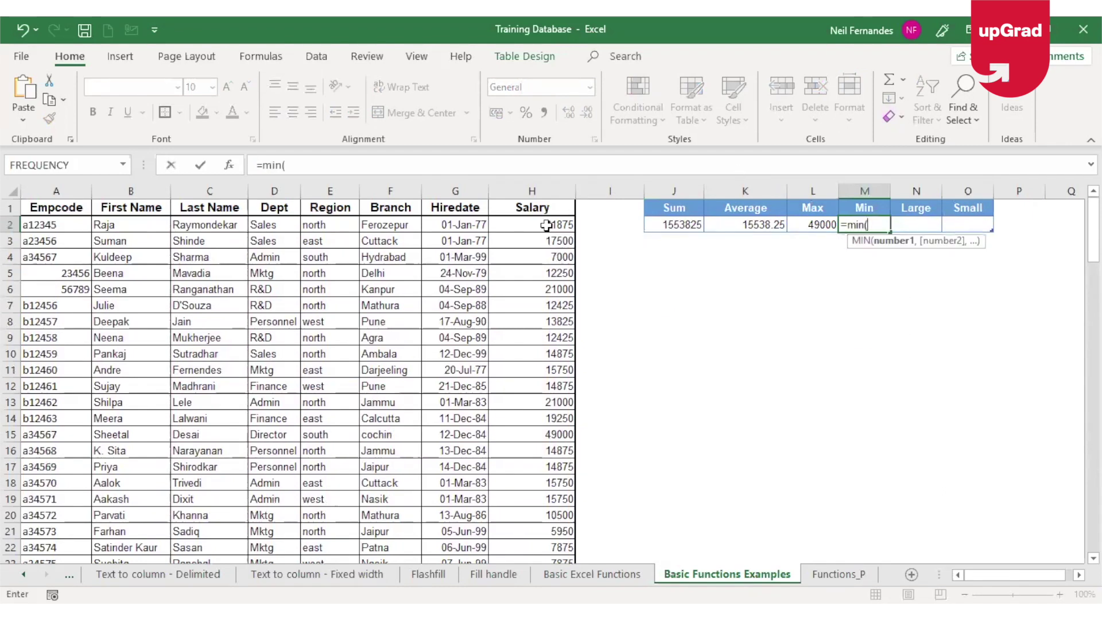
click(545, 225)
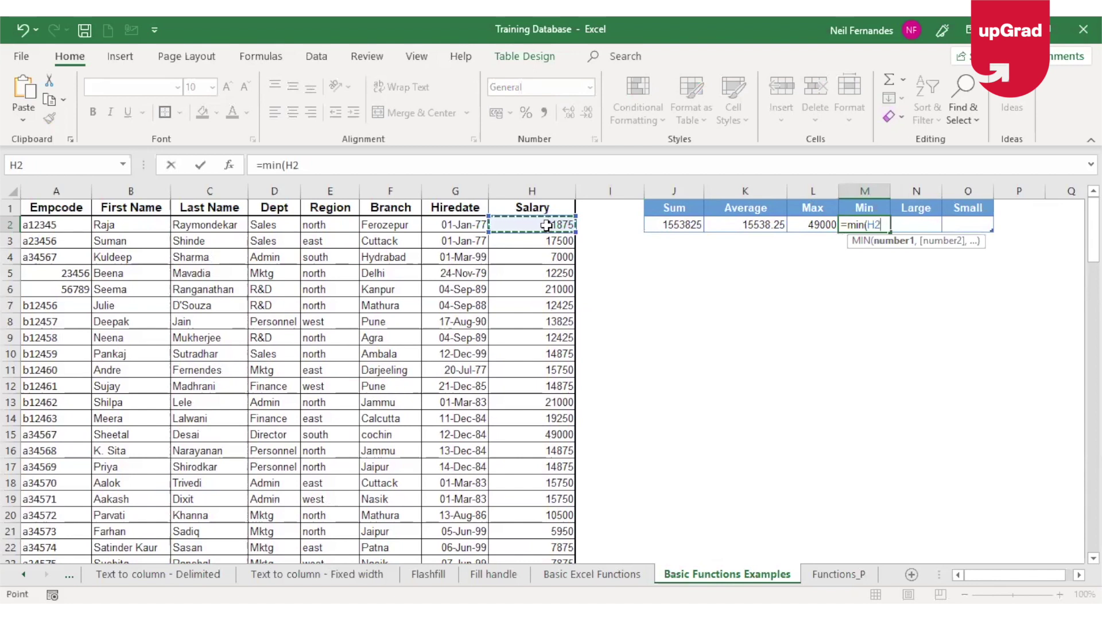
key(ctrl+shift+Down)
text())
key(shift+Return)
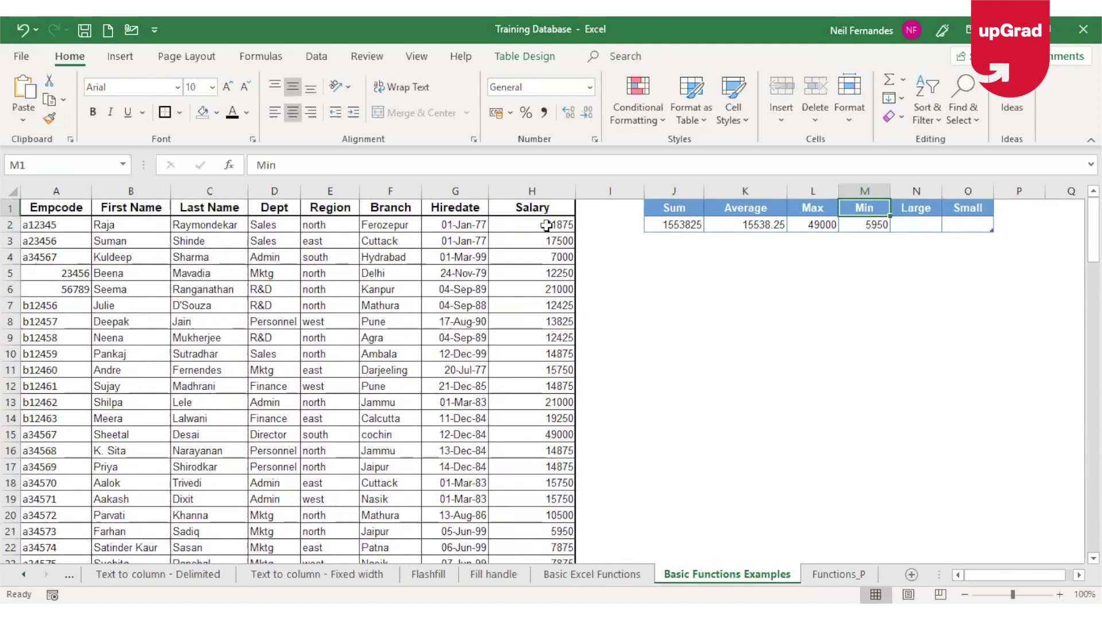
Start a LARGE formula in N2 of the Basic Functions Examples sheet with the Salary range H2:H101 as its array
key(Down)
key(Right)
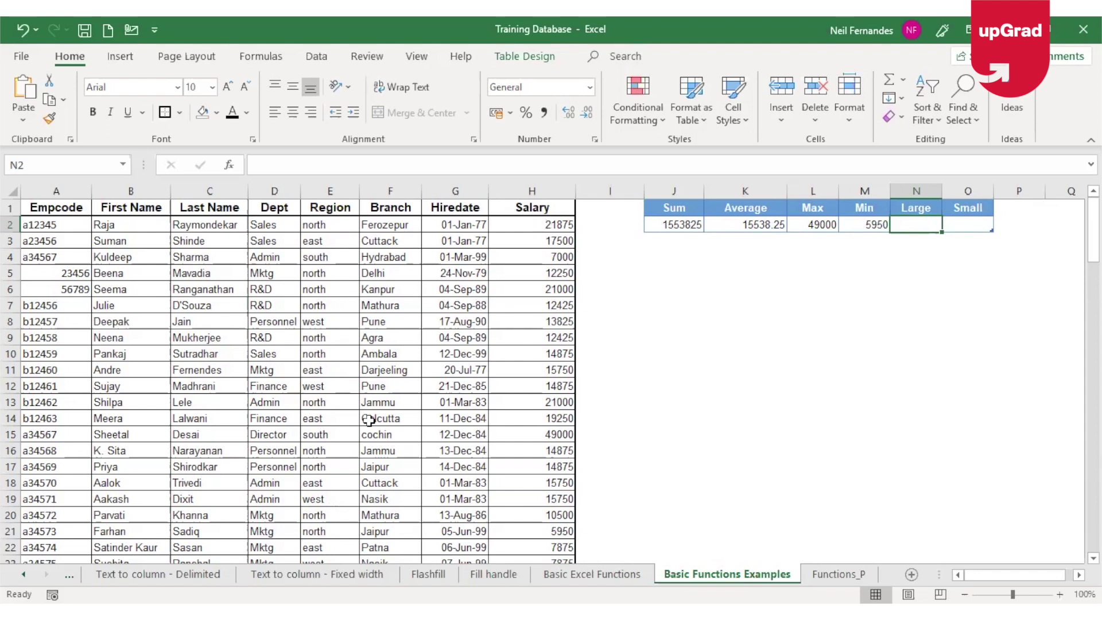
click(592, 574)
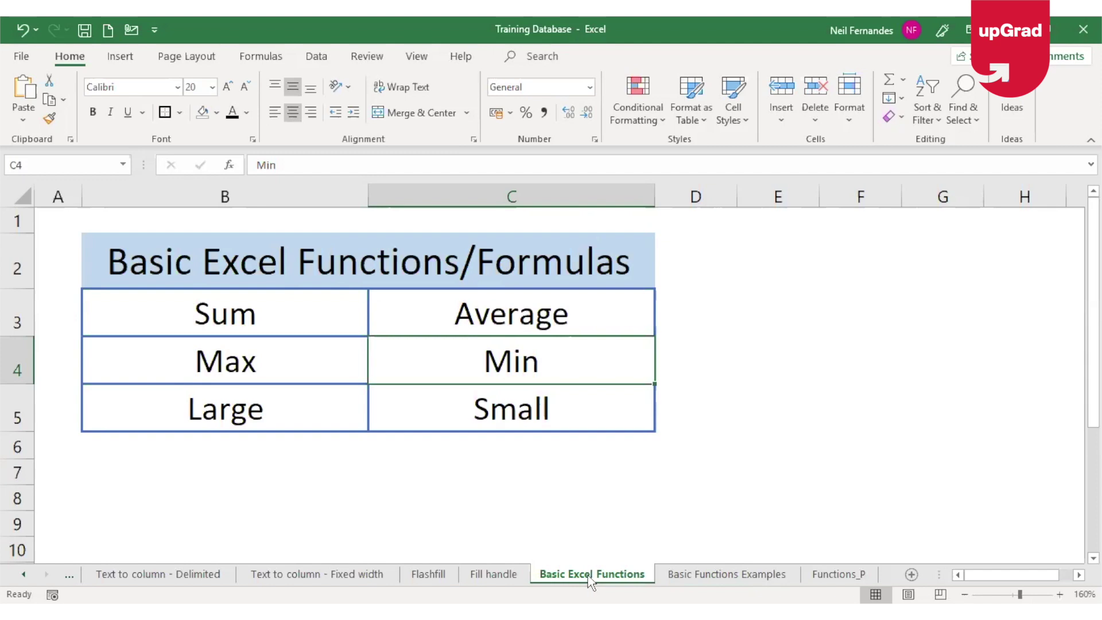
click(705, 574)
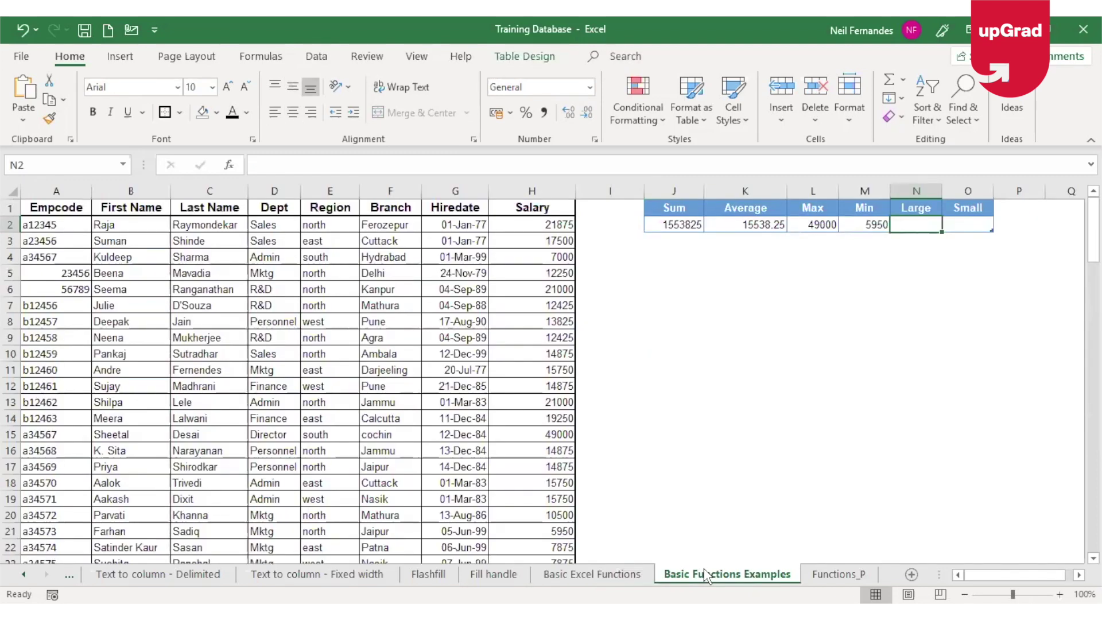
text(=)
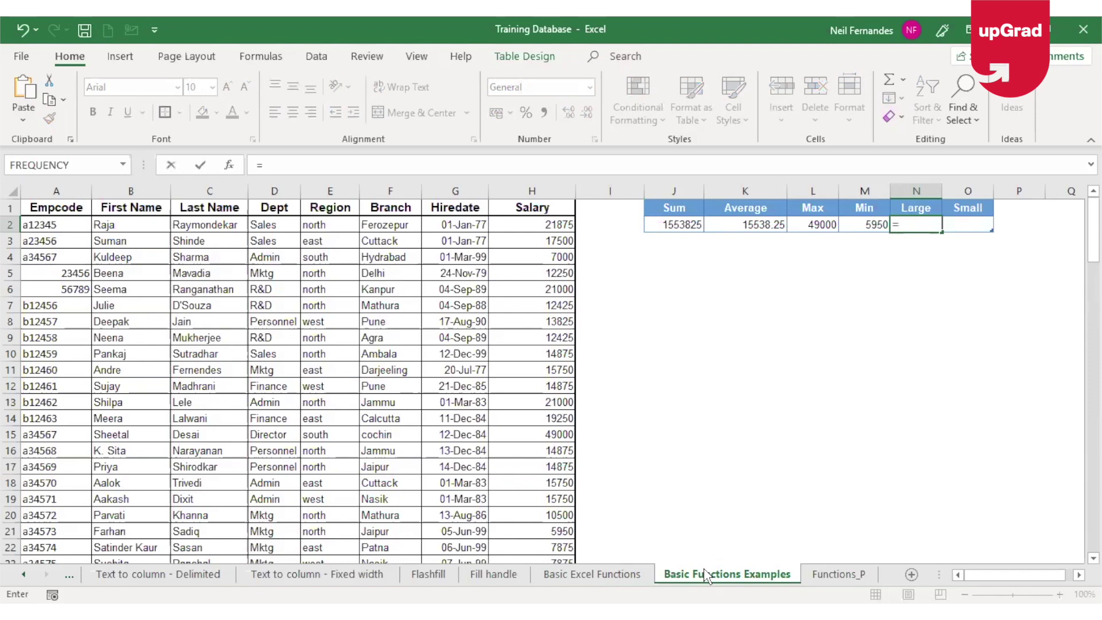
text(large()
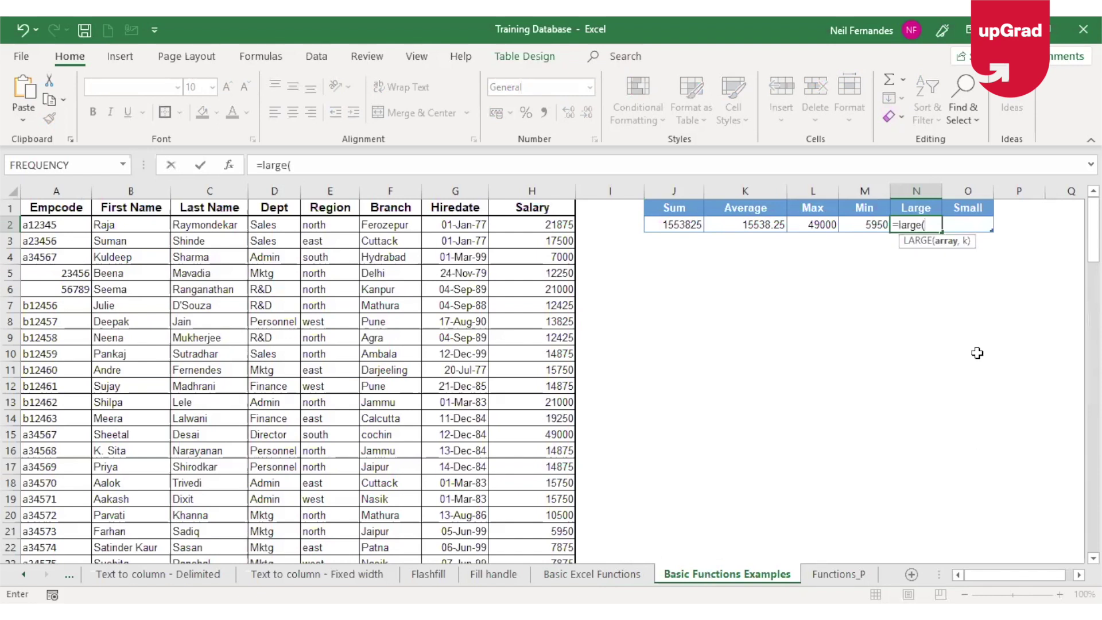
click(556, 226)
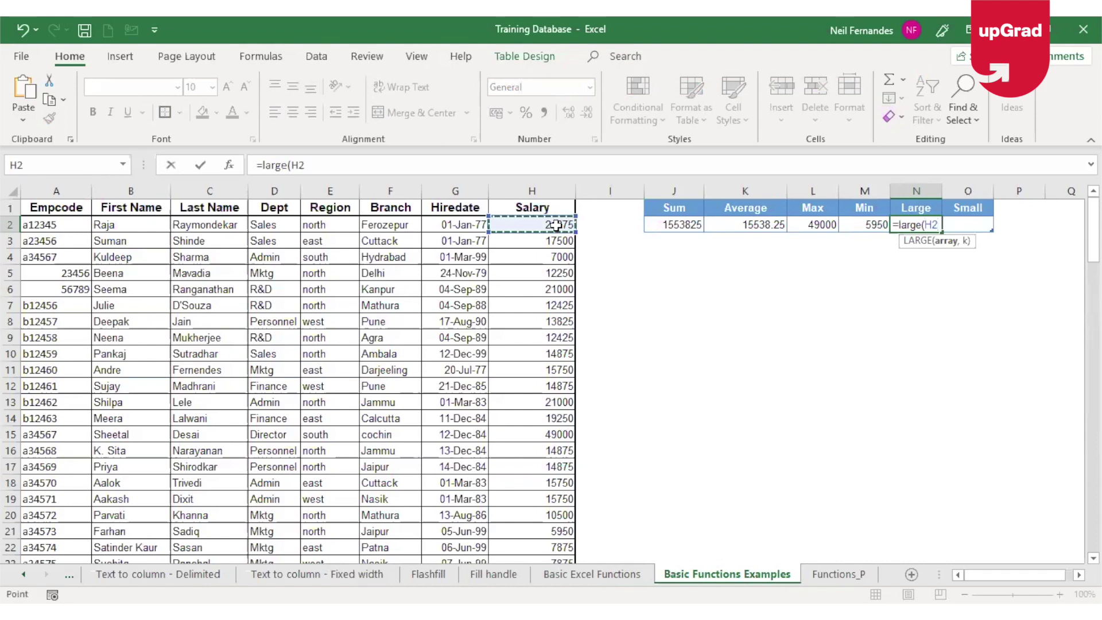
key(ctrl+shift+Down)
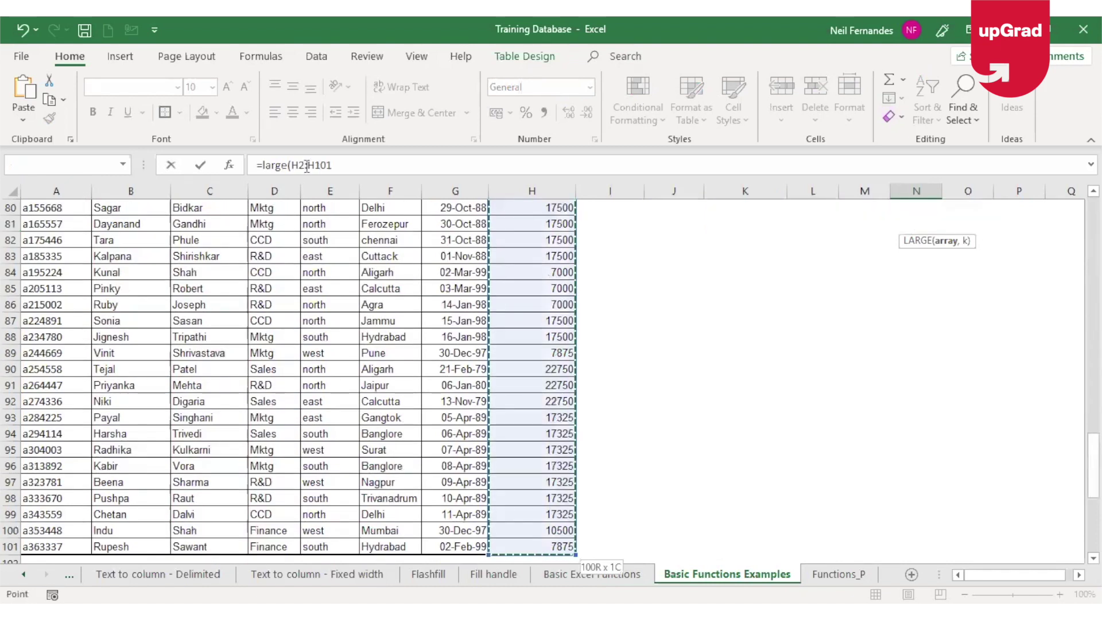
Complete the N2 formula as =LARGE(H2:H101,2) to return the second-highest salary, and reselect N2
click(338, 166)
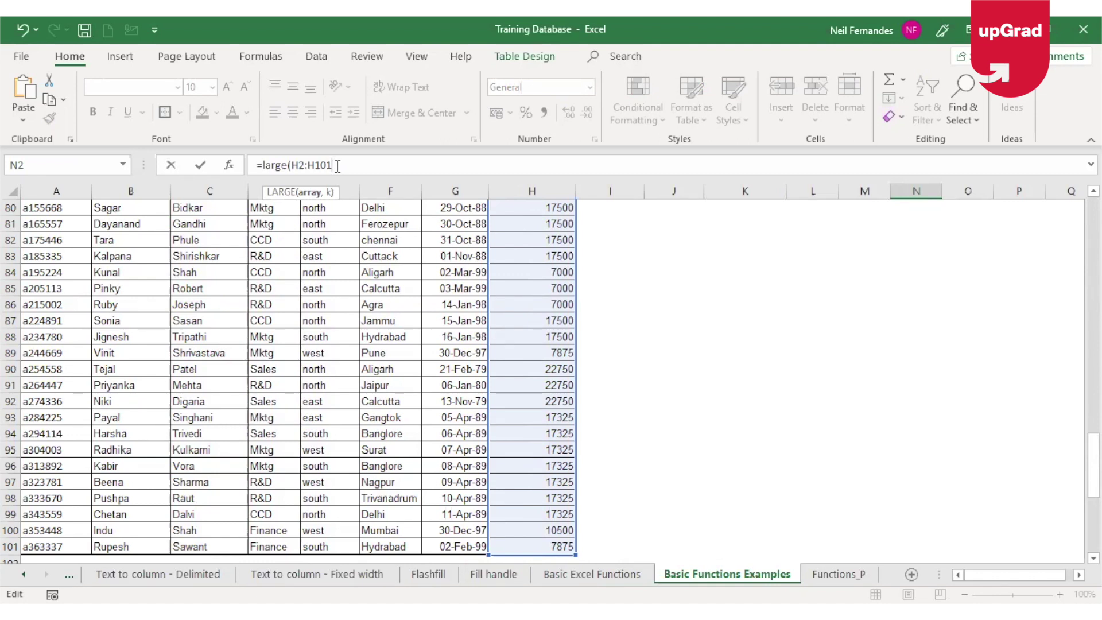
text(,)
text(2))
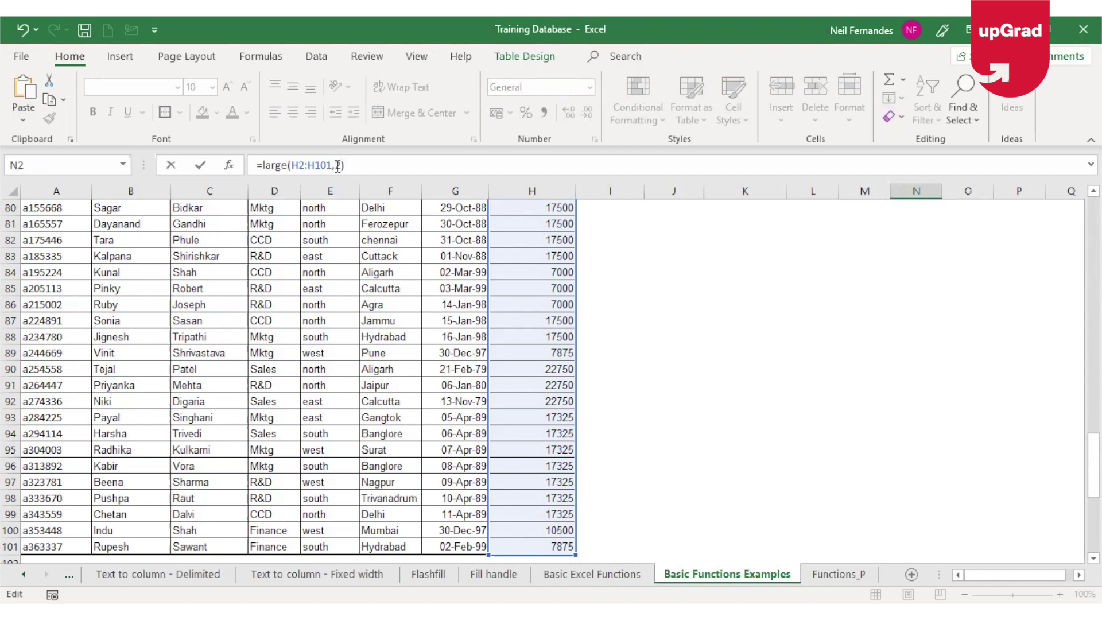
key(Return)
key(Up)
key(Up)
key(Down)
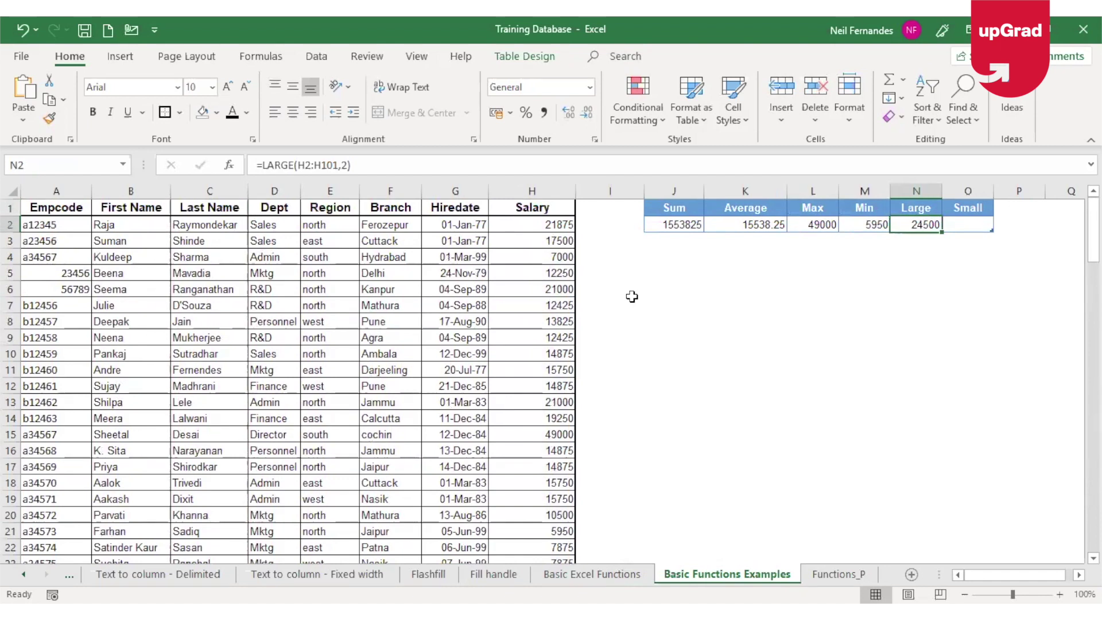
Select Small on the Basic Excel Functions sheet, and return to cell O2 of the Basic Functions Examples sheet
key(Right)
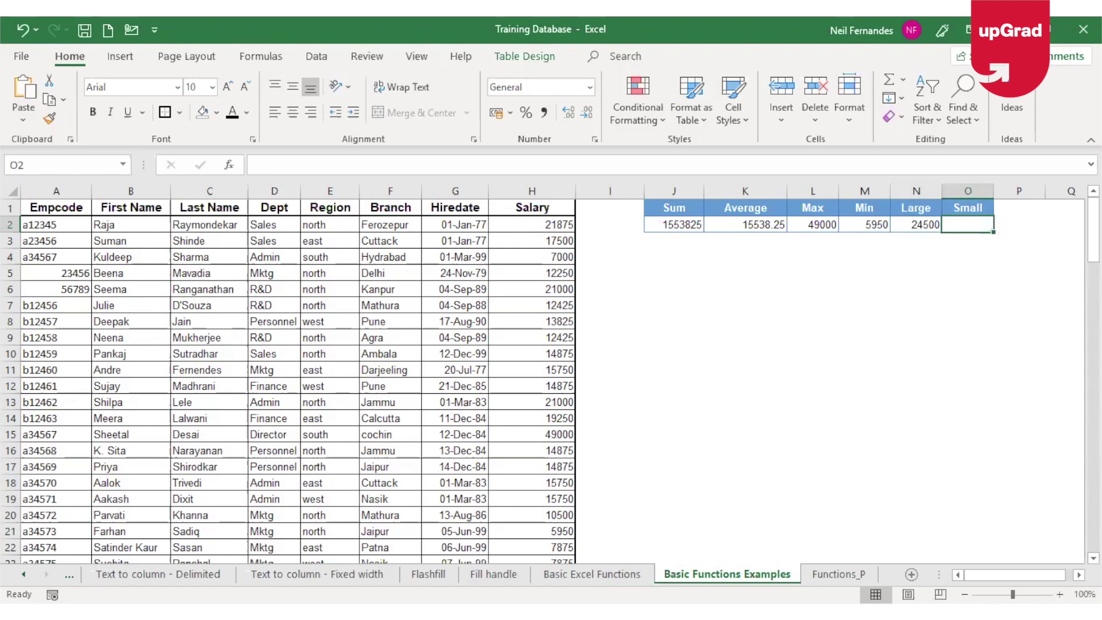
click(592, 574)
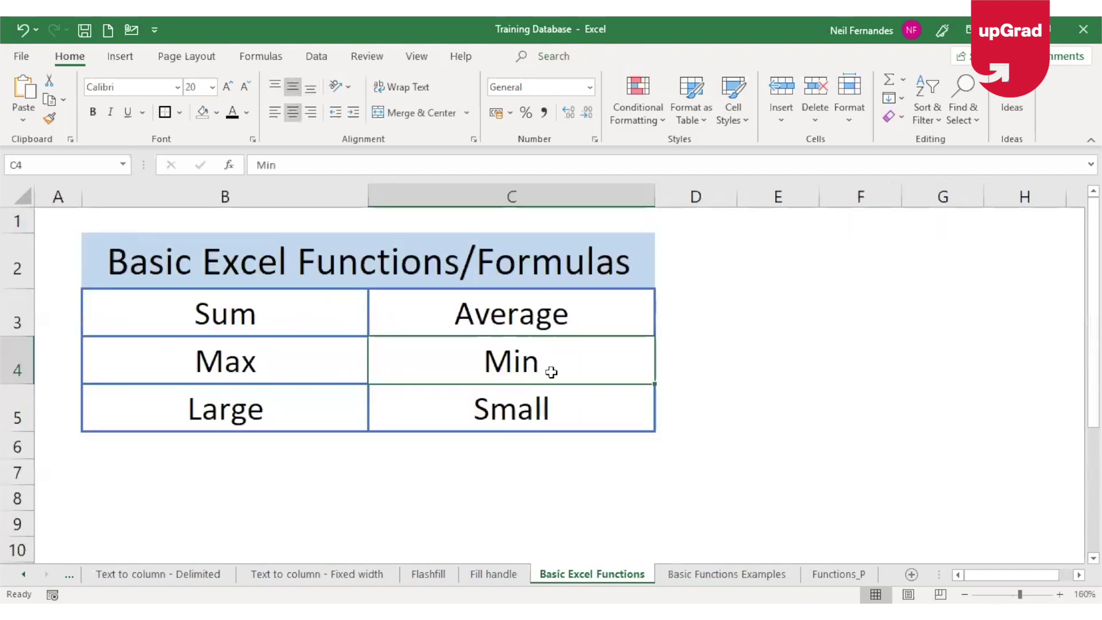
click(499, 400)
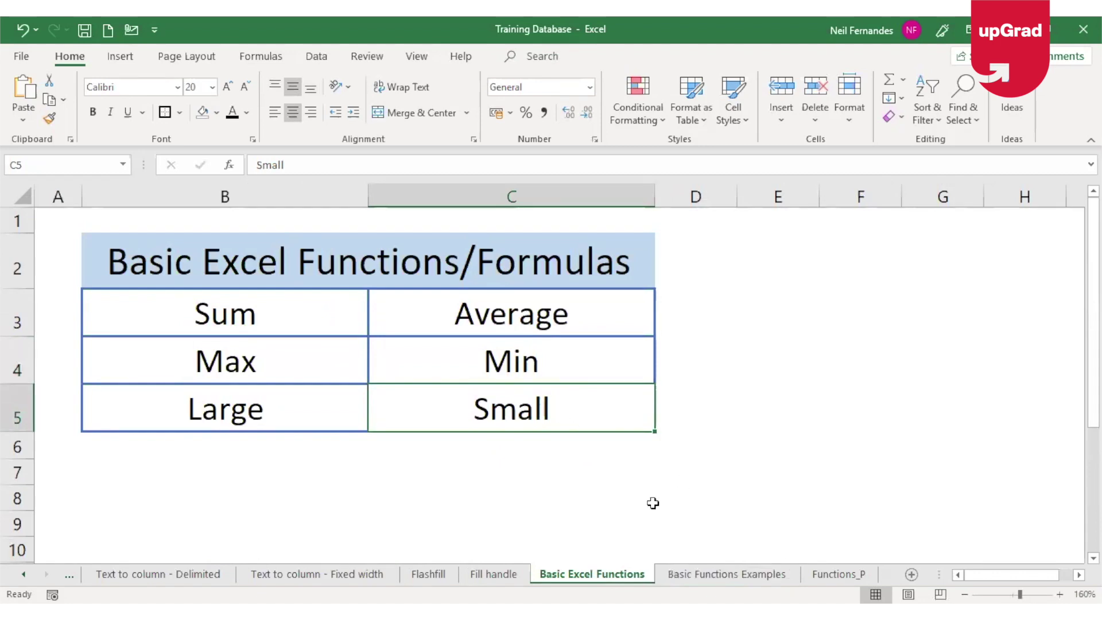
key(ctrl+Page_Down)
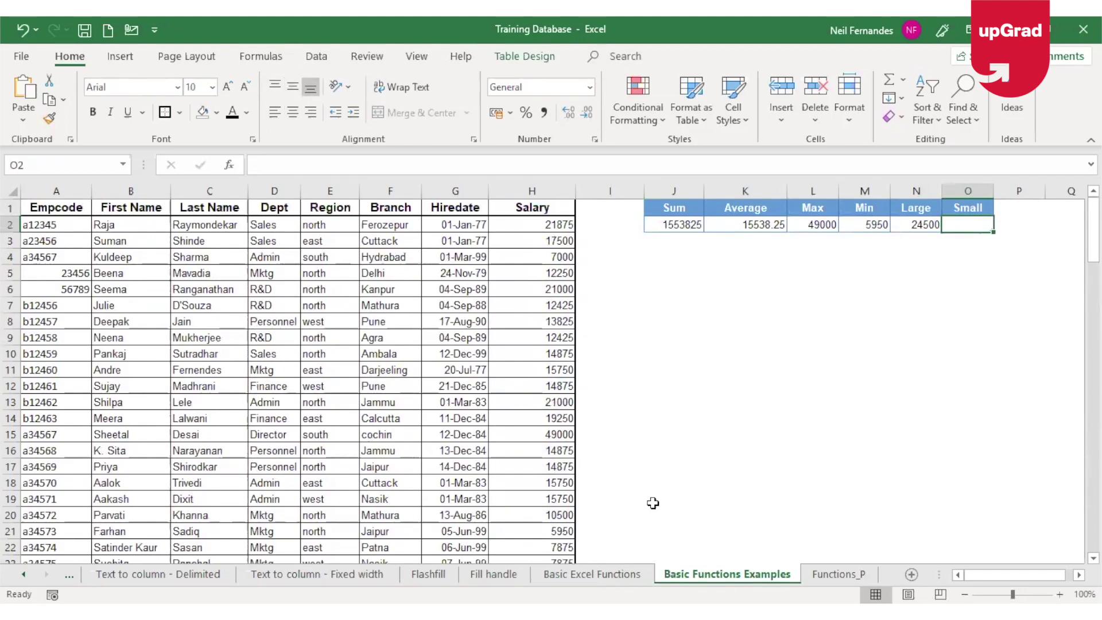
Enter =SMALL(H2:H101,2) in O2 under the Small heading to return the second-lowest salary
text(=)
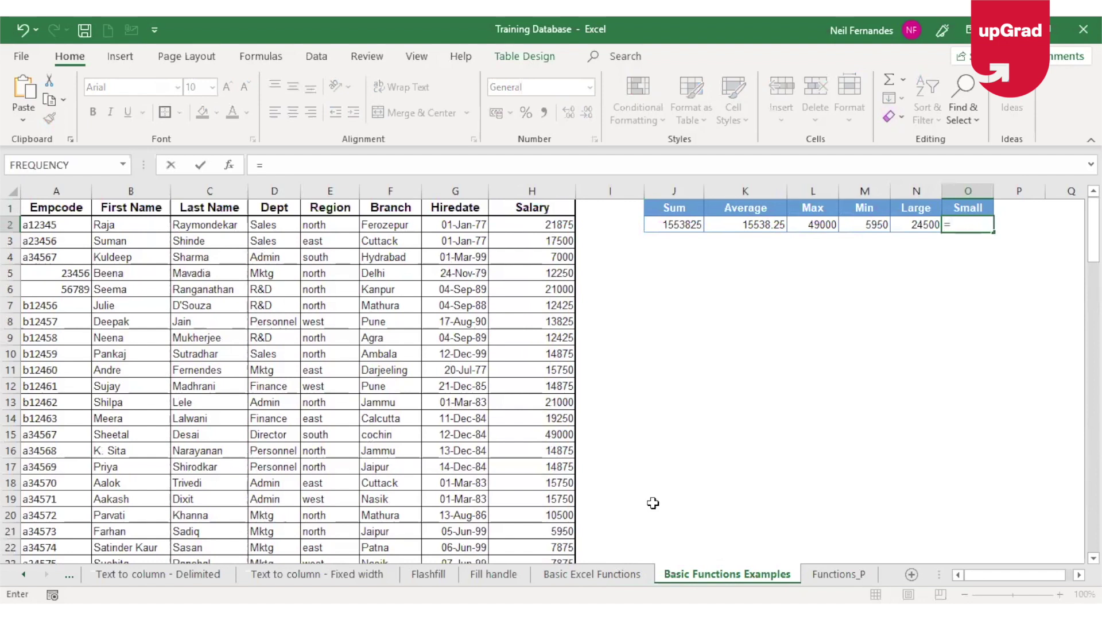
text(sma)
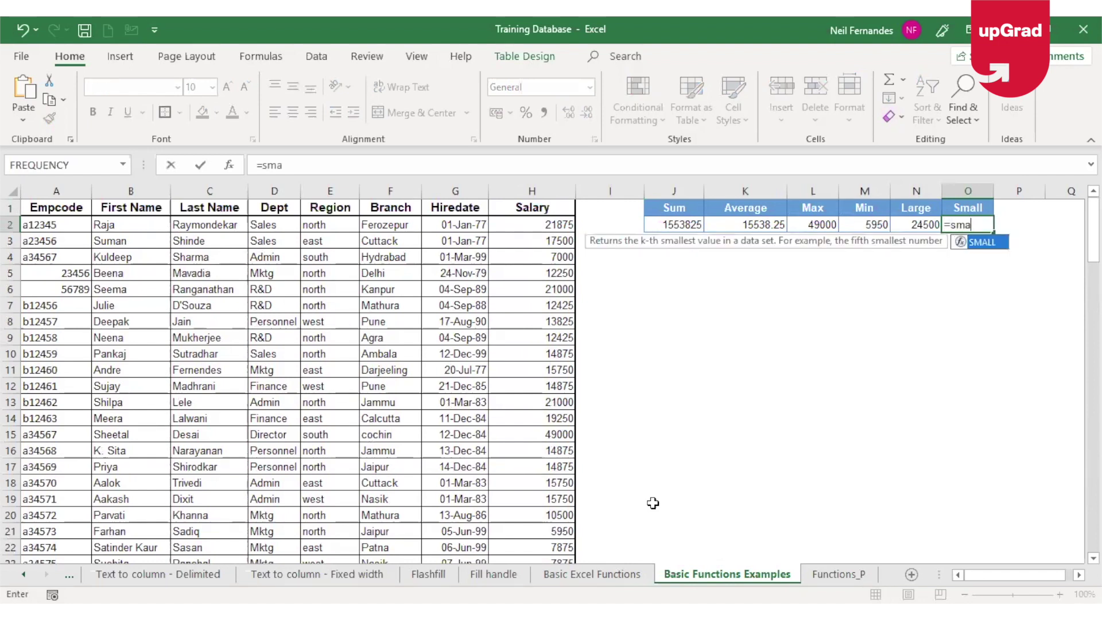
key(Tab)
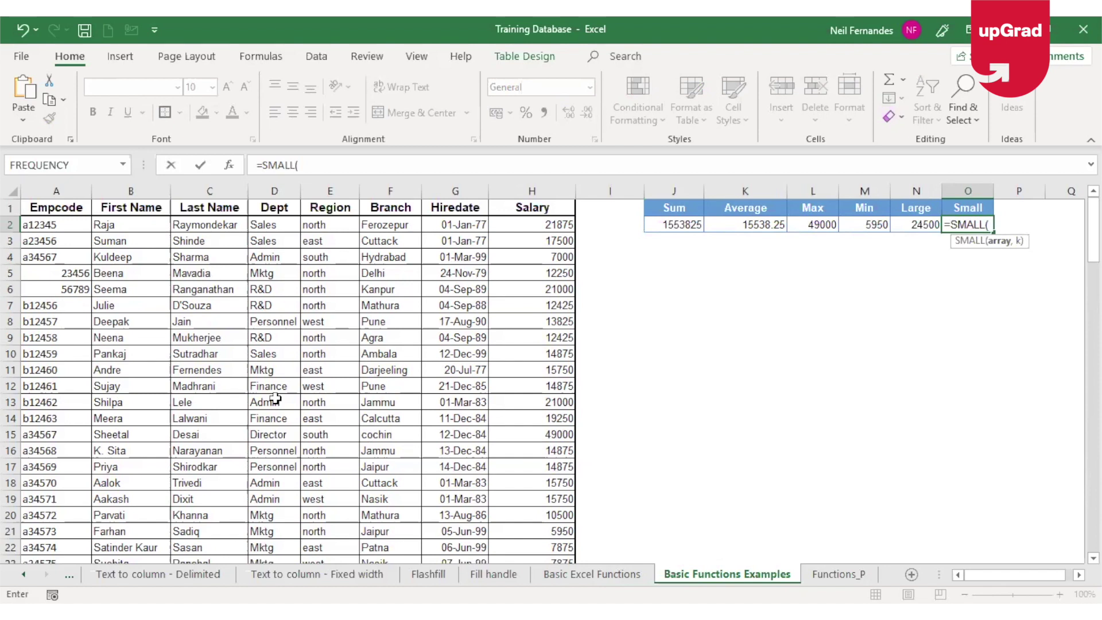
click(542, 222)
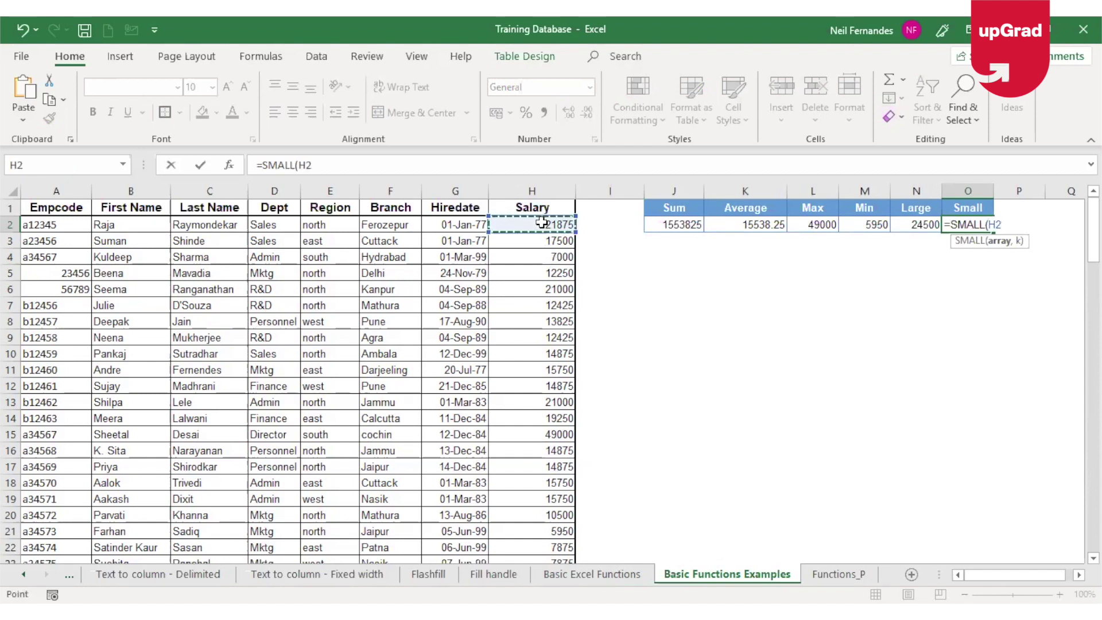
key(ctrl+shift+Down)
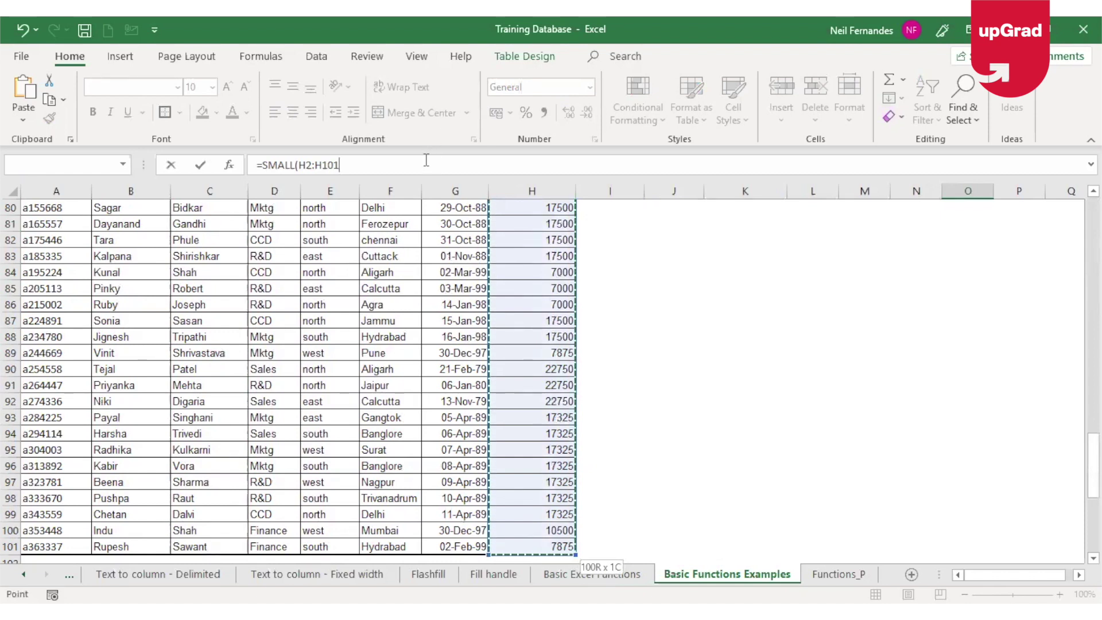
text(,)
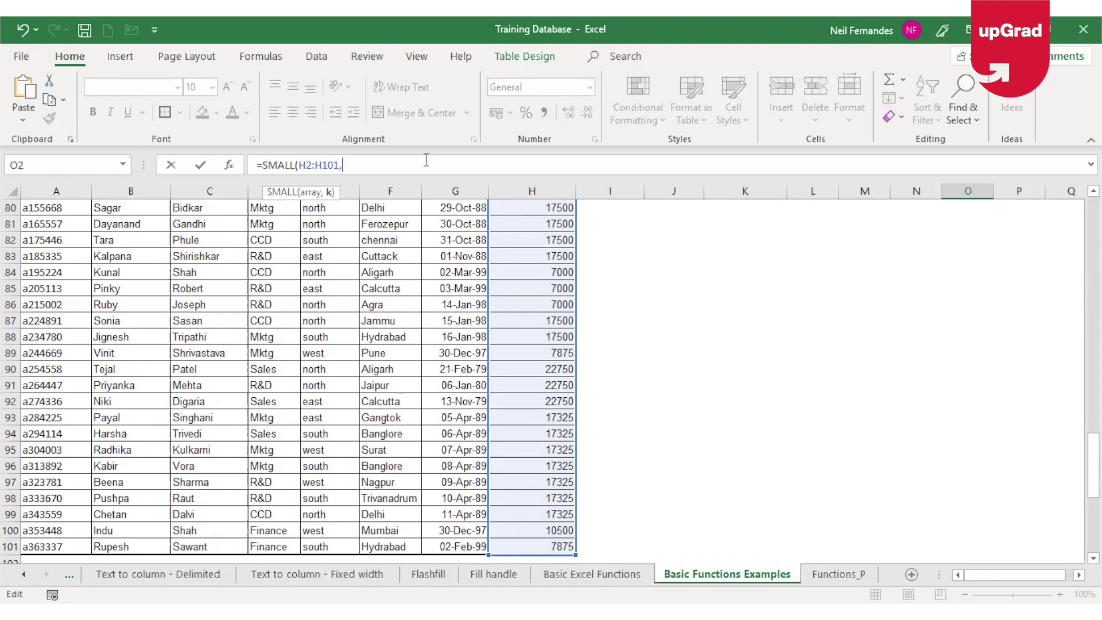
key(BackSpace)
text(2))
key(ctrl+Return)
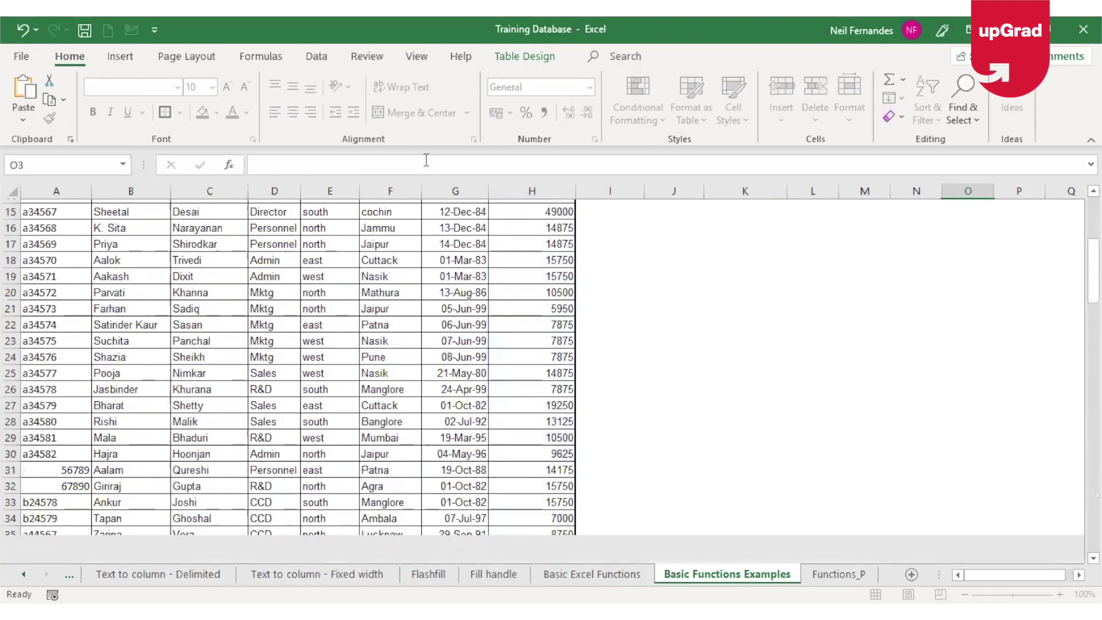
key(Up)
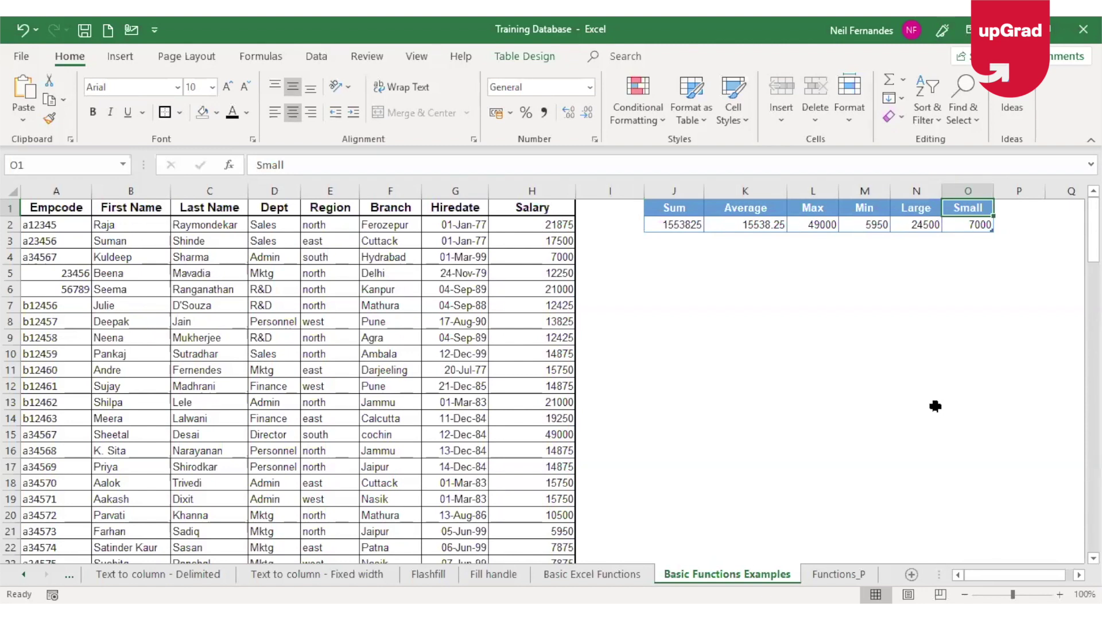
Convert the employee data range A1:H101 on the Basic Functions Examples sheet into a table with headers
click(304, 340)
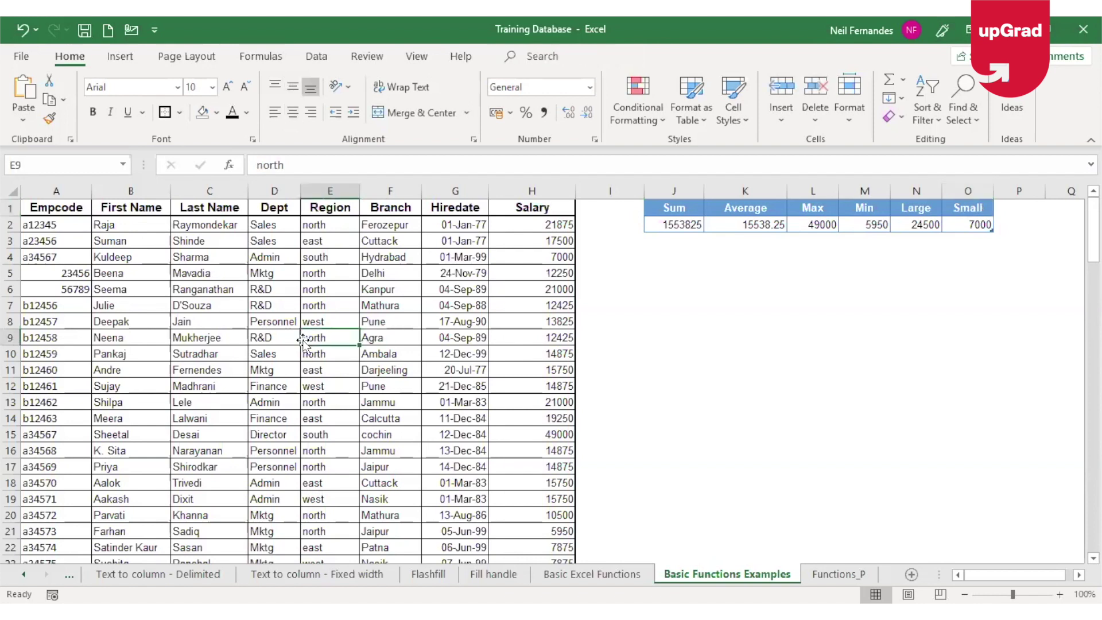
click(317, 285)
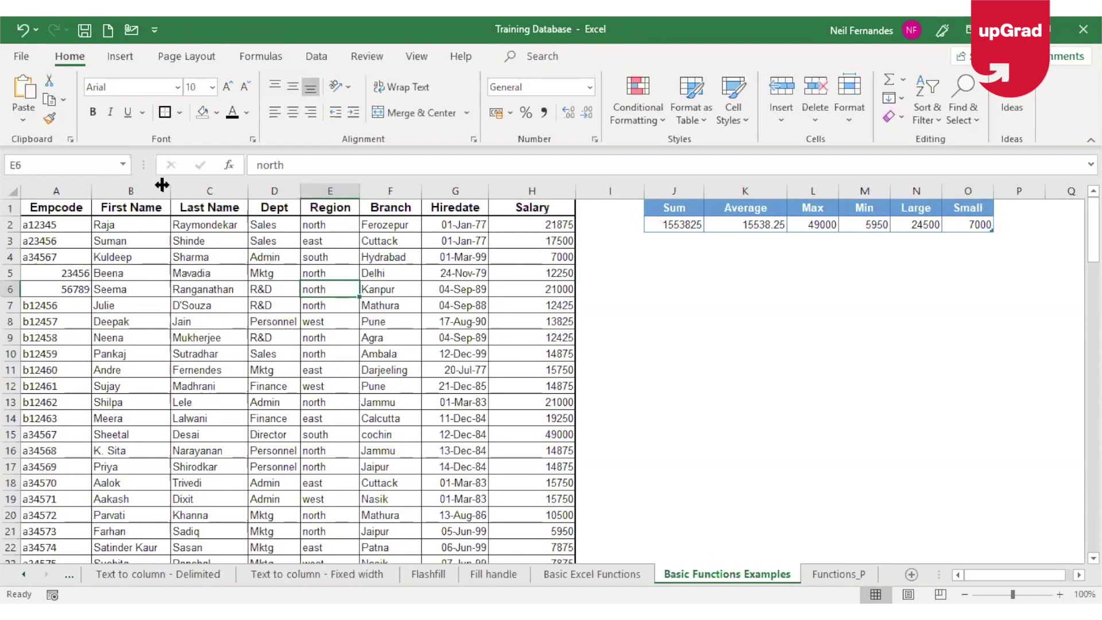
click(121, 56)
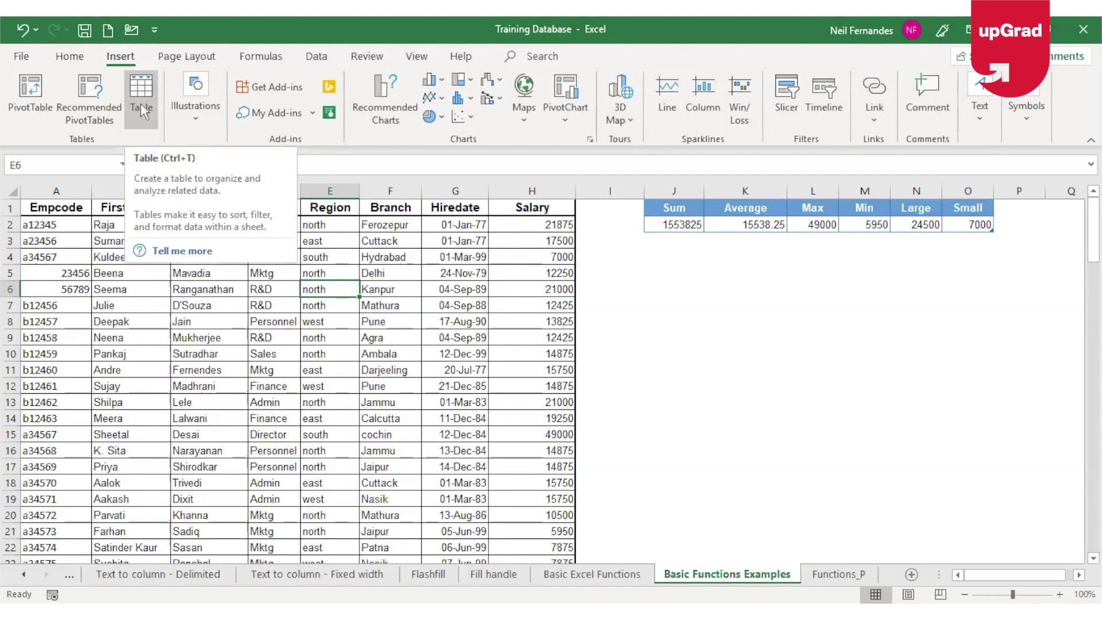
click(140, 103)
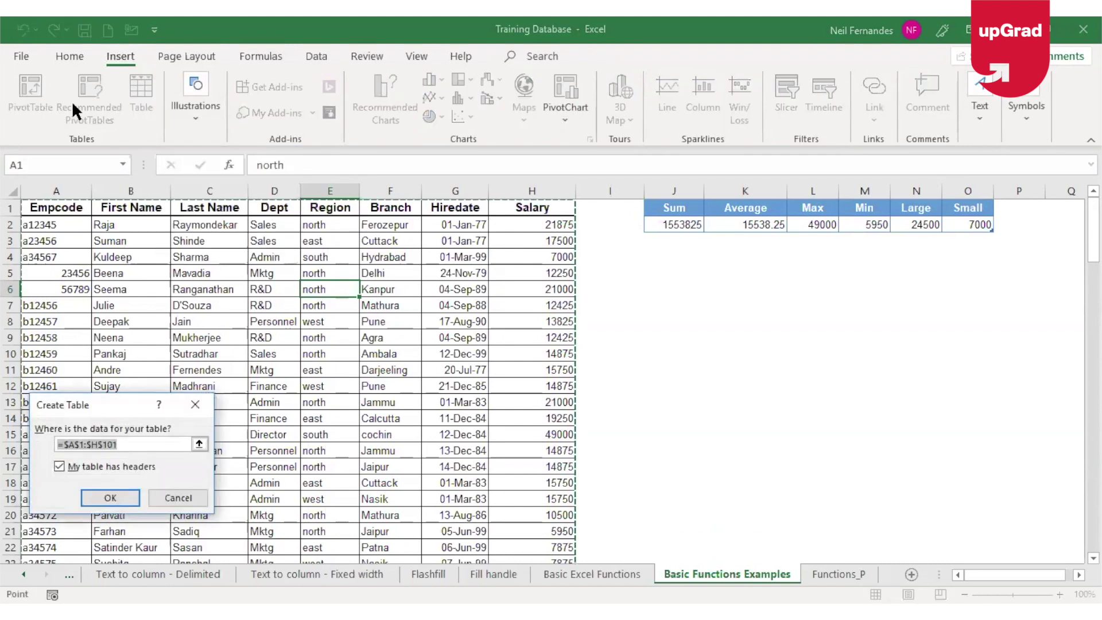
click(132, 450)
drag(133, 407, 729, 272)
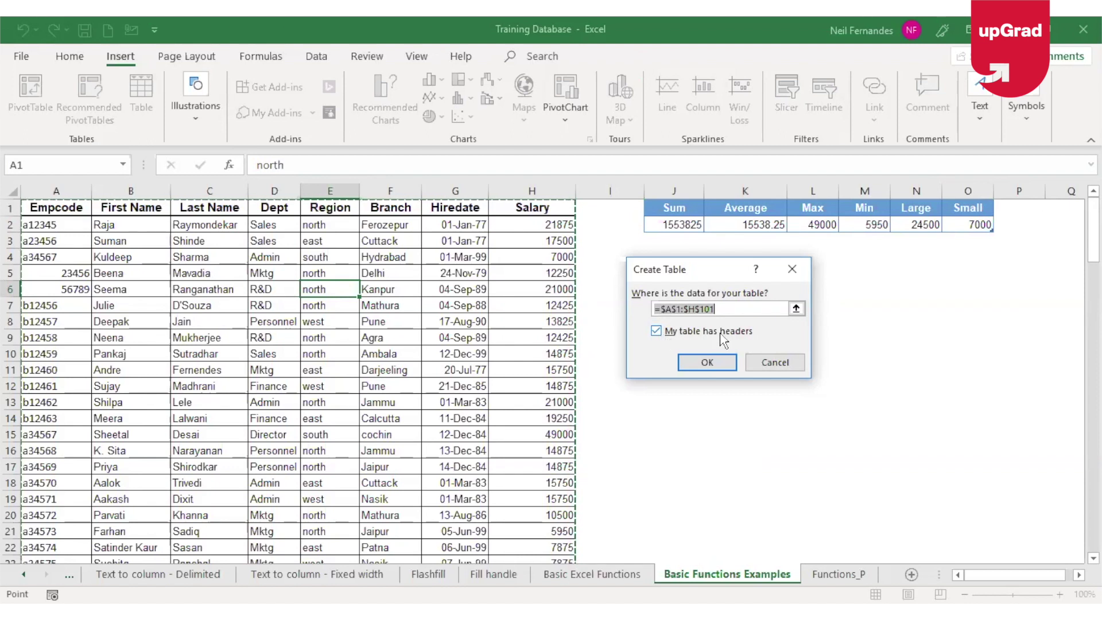
click(699, 367)
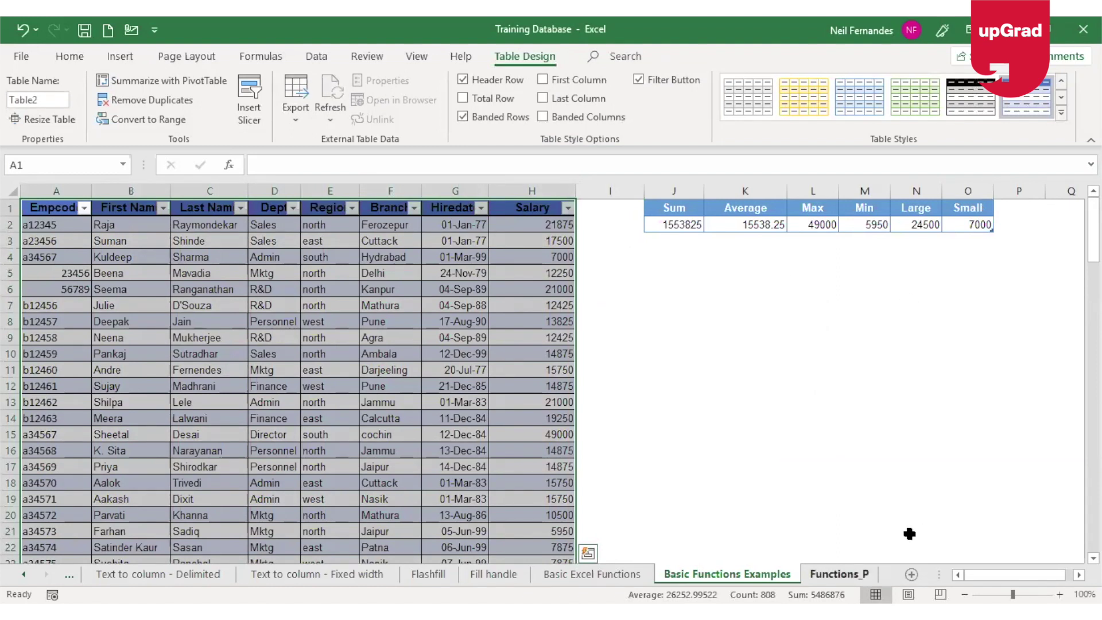
click(338, 321)
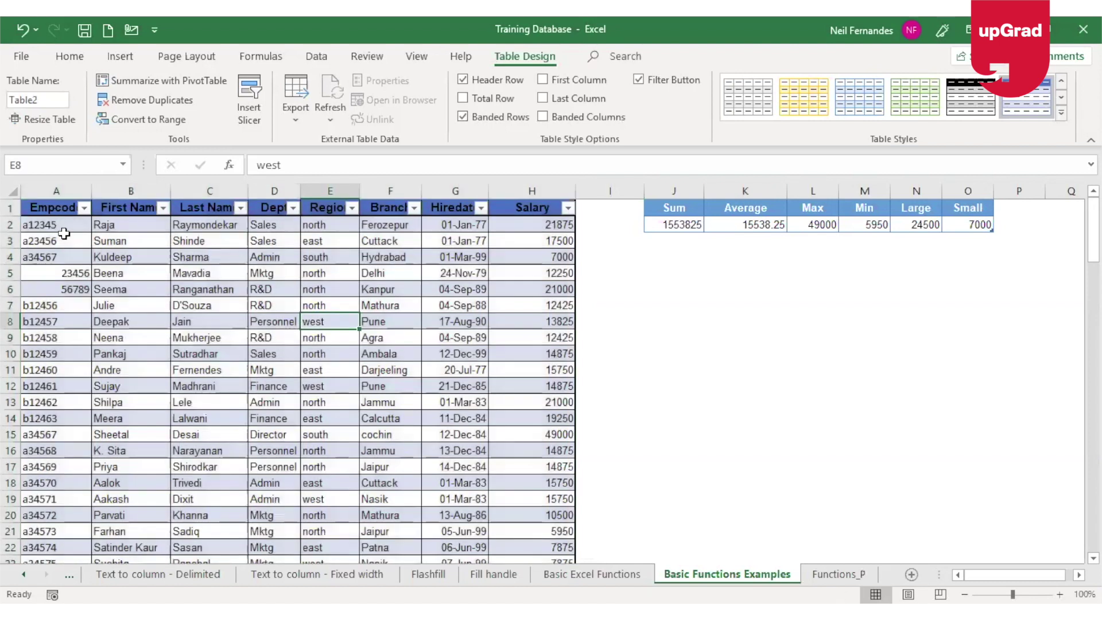
click(64, 237)
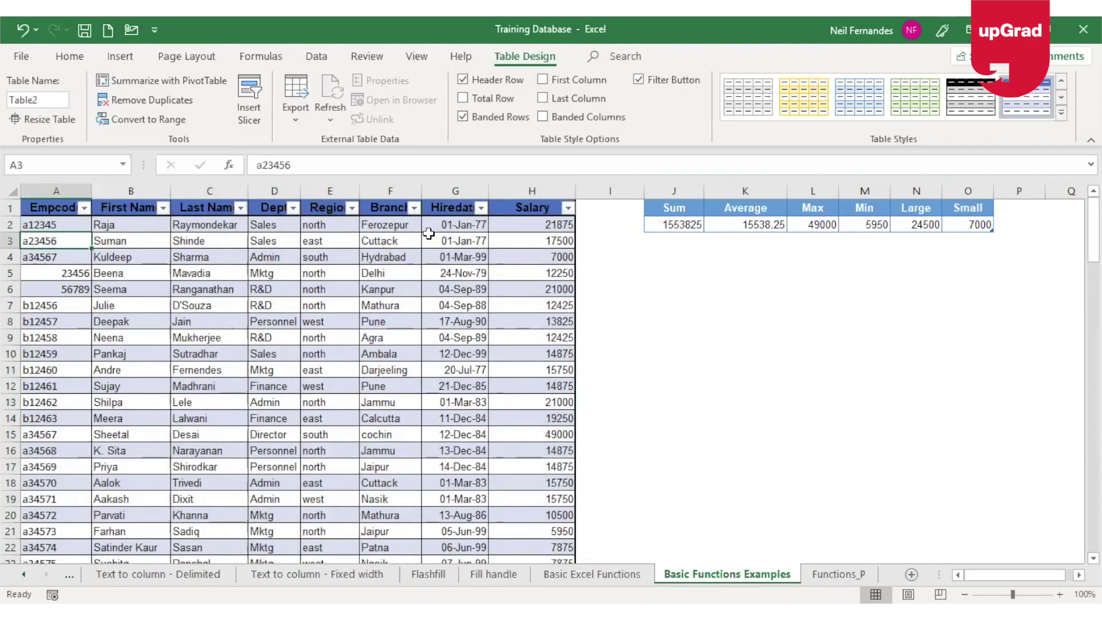
click(192, 307)
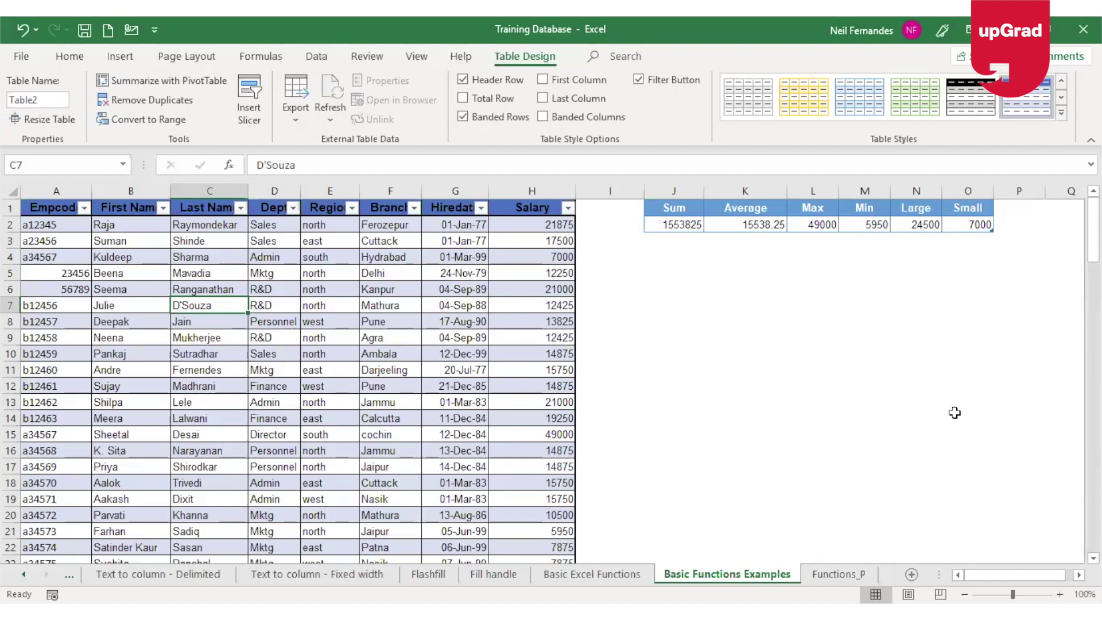
click(452, 206)
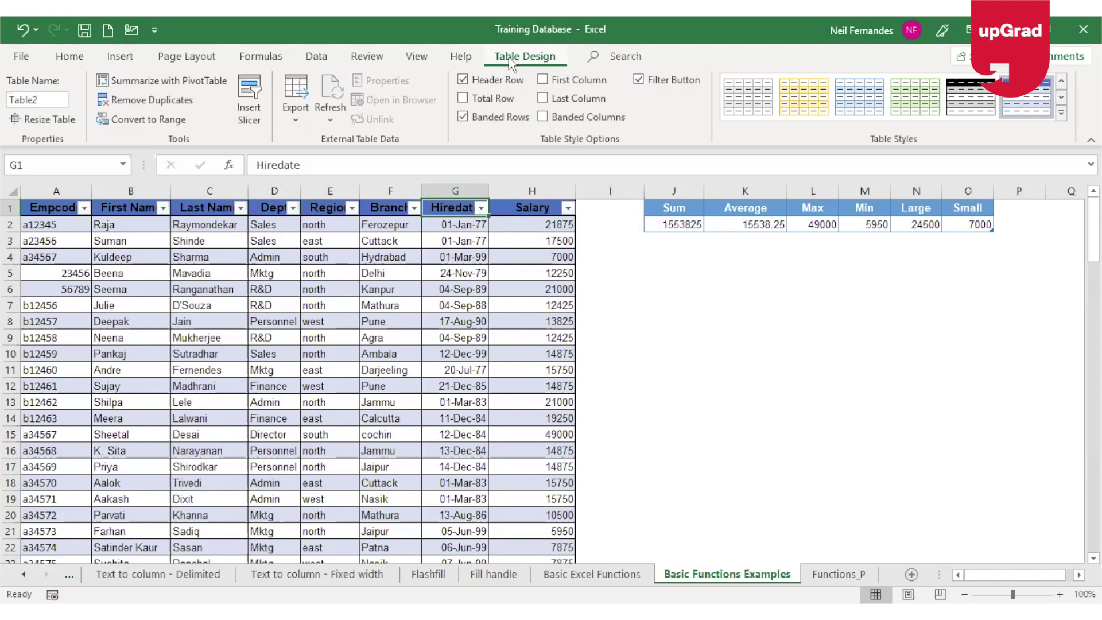
click(205, 367)
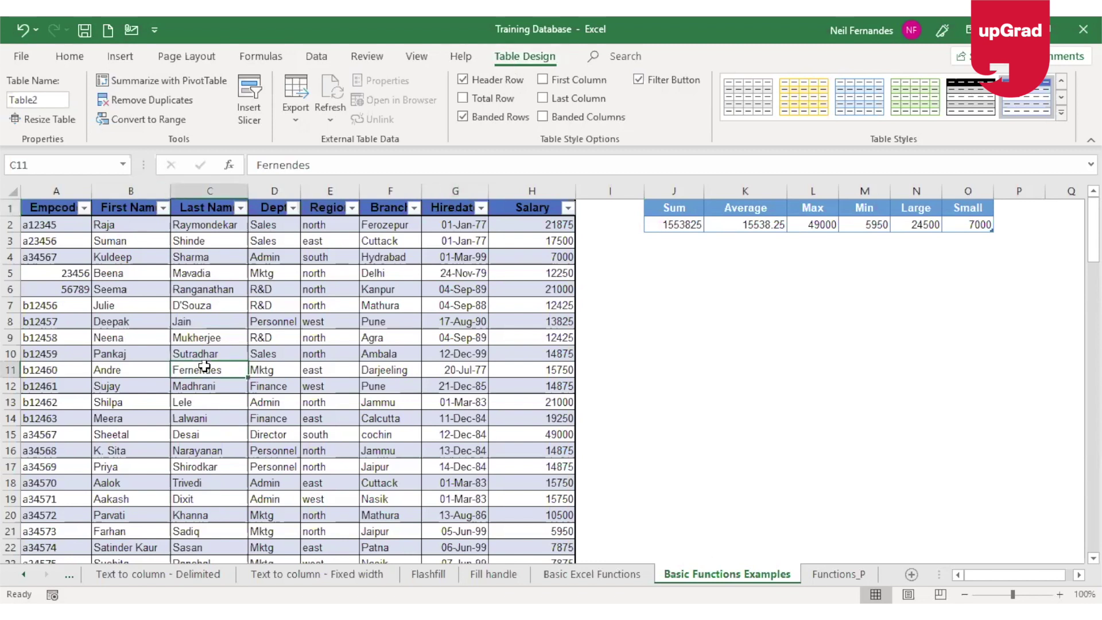
click(852, 407)
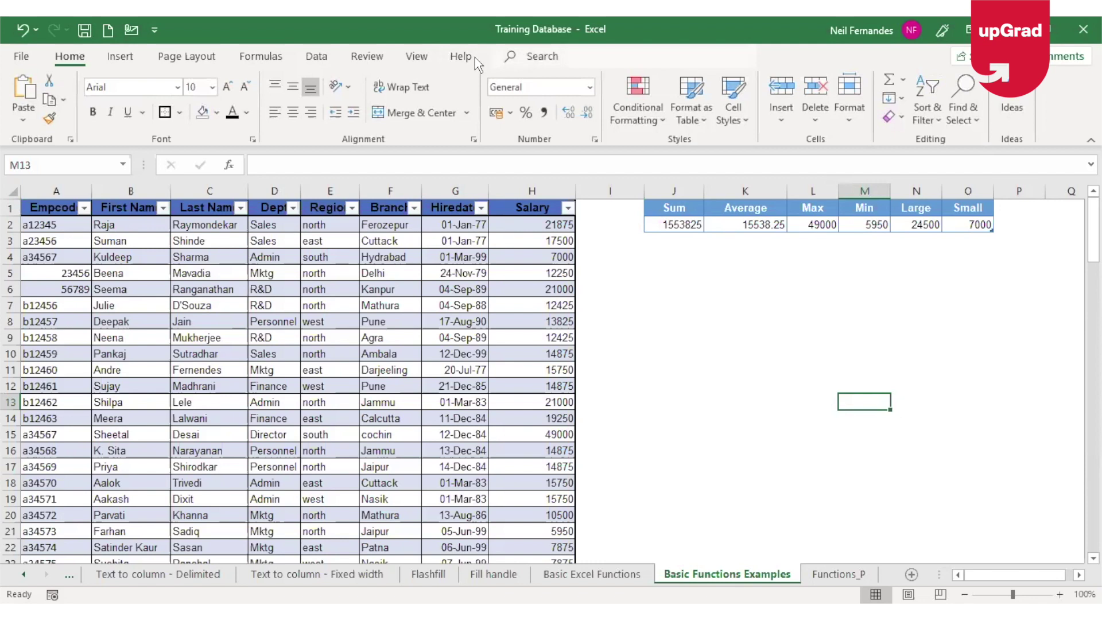
Apply the light blue banded table style with a plain, unfilled header row to the employee table
click(296, 369)
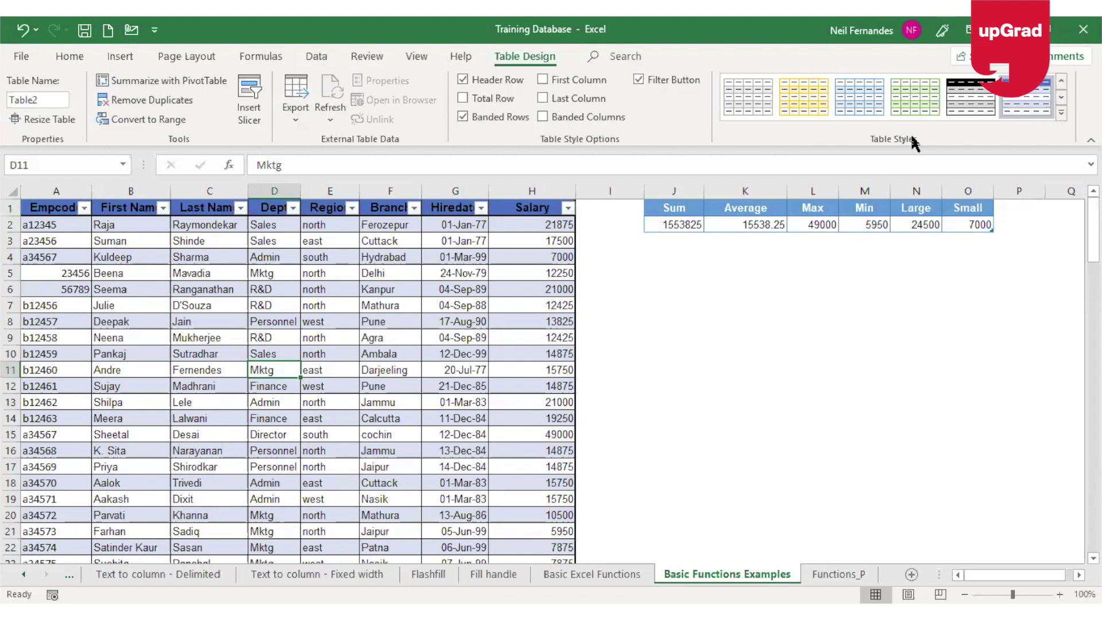
click(1063, 121)
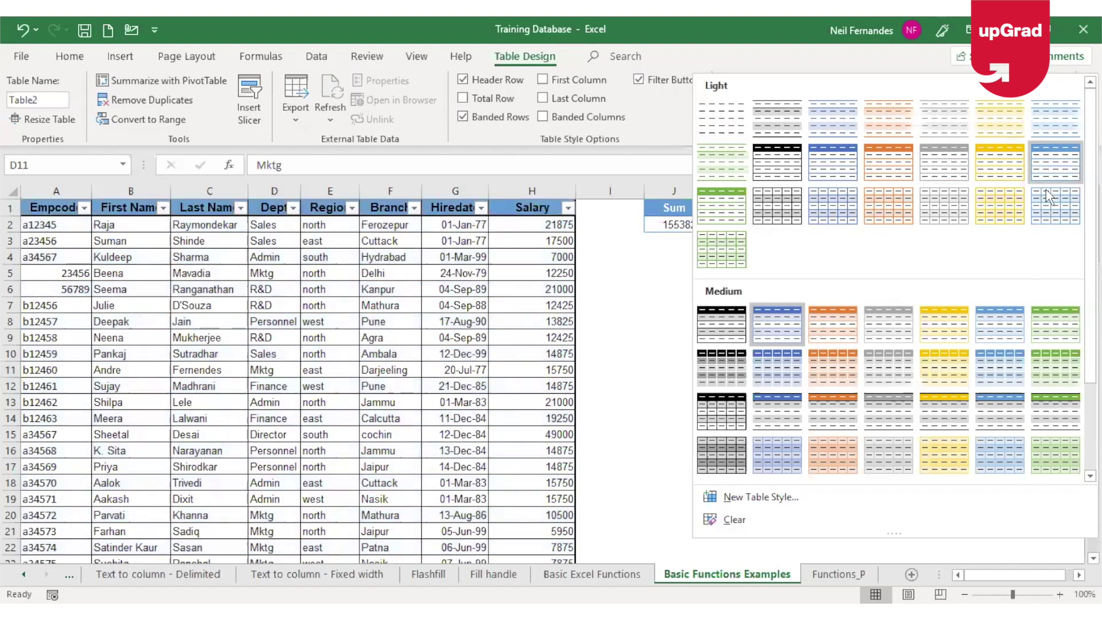
click(696, 308)
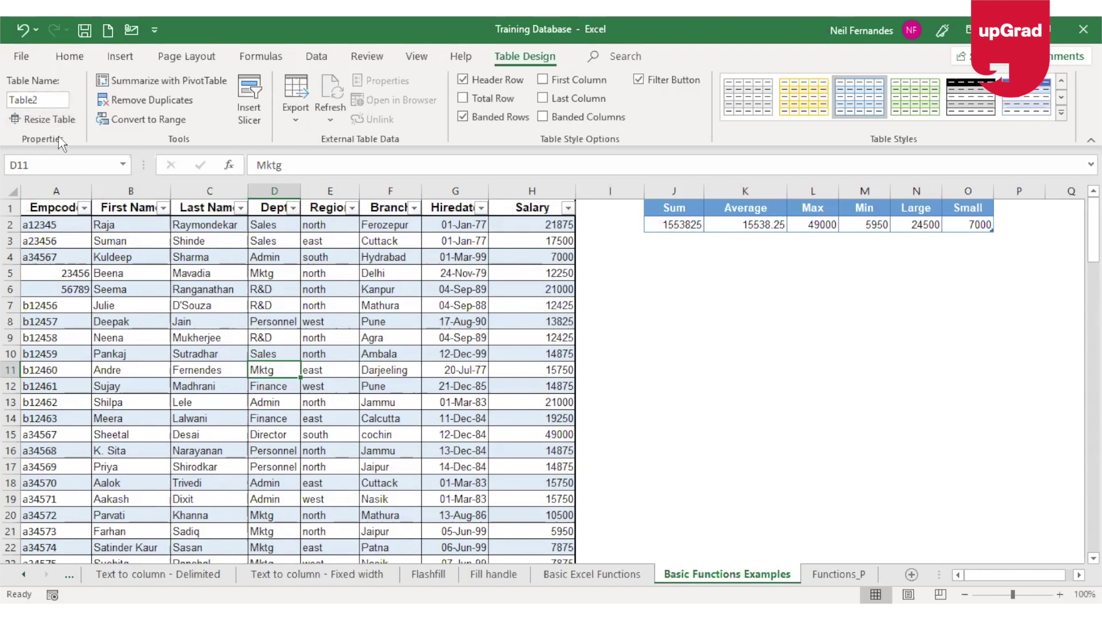
Rename the employee table as Emp_Info
click(53, 101)
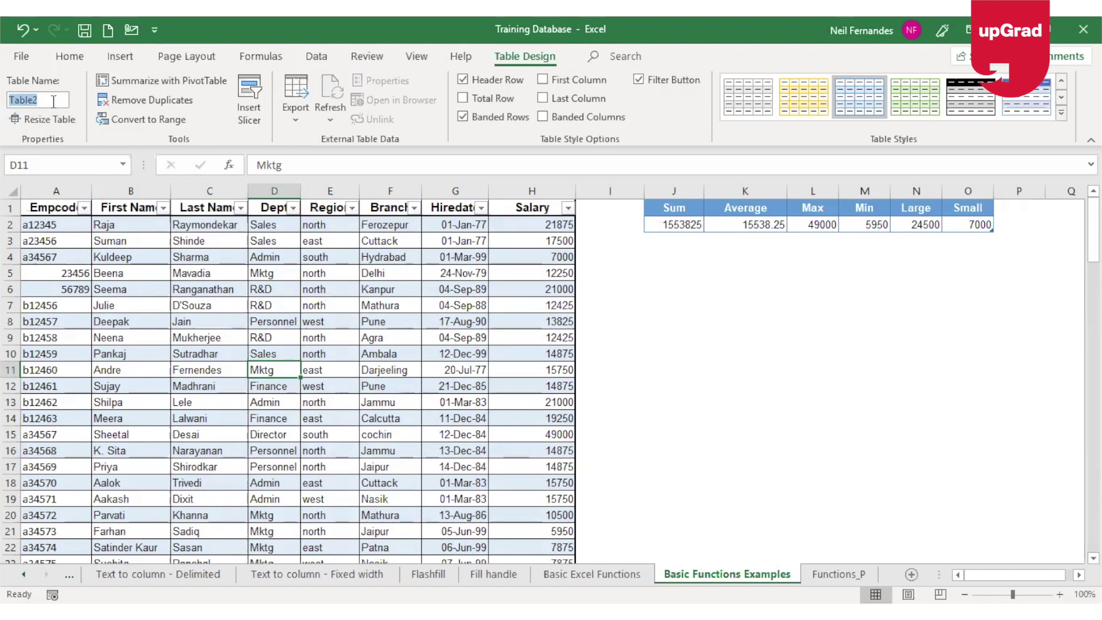
text(Emp_Info)
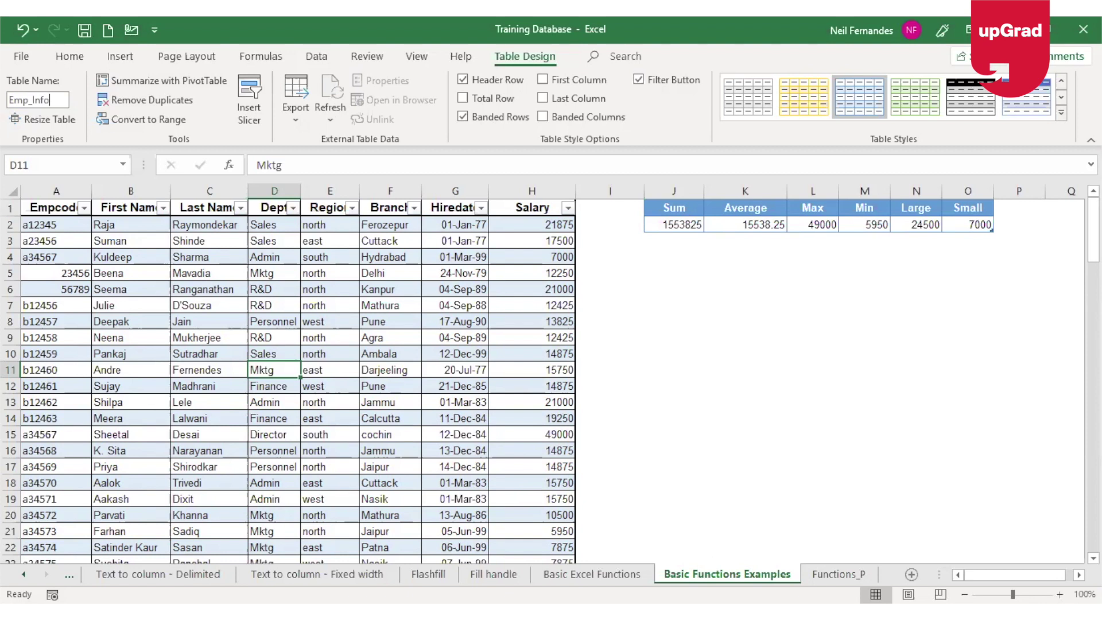
key(Return)
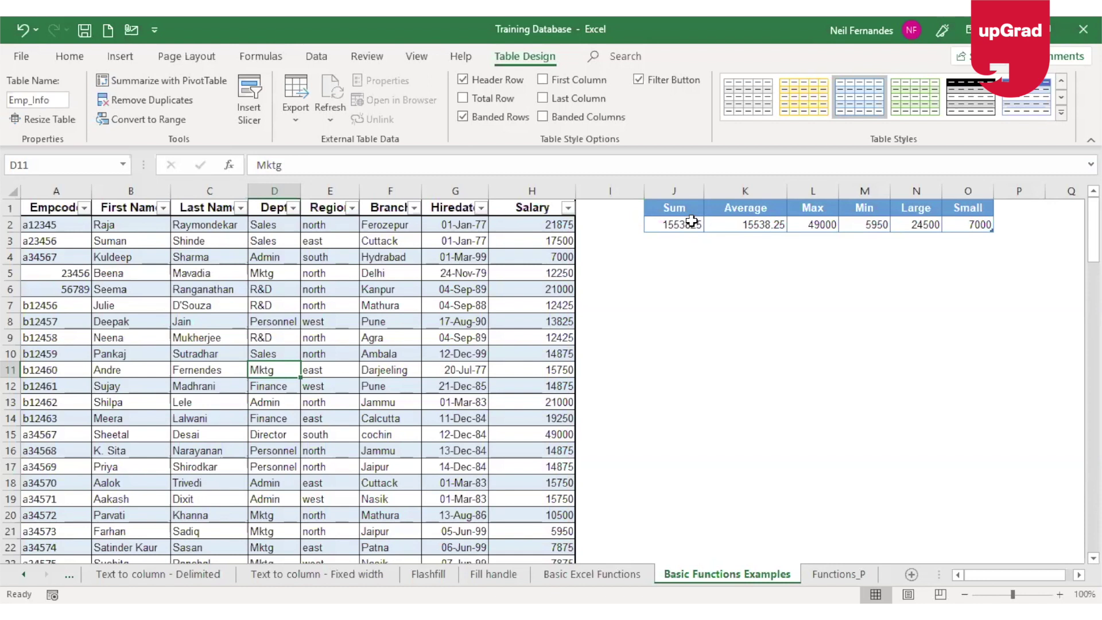
Clear the existing formula from cell J2 under the Sum heading
drag(691, 220, 976, 223)
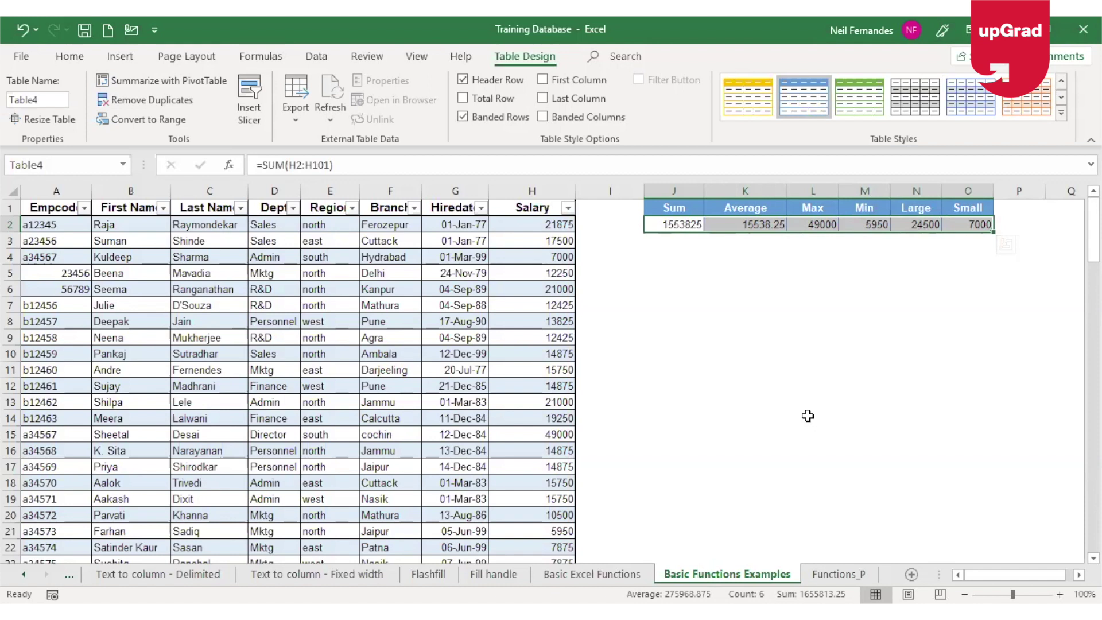
click(677, 226)
key(Delete)
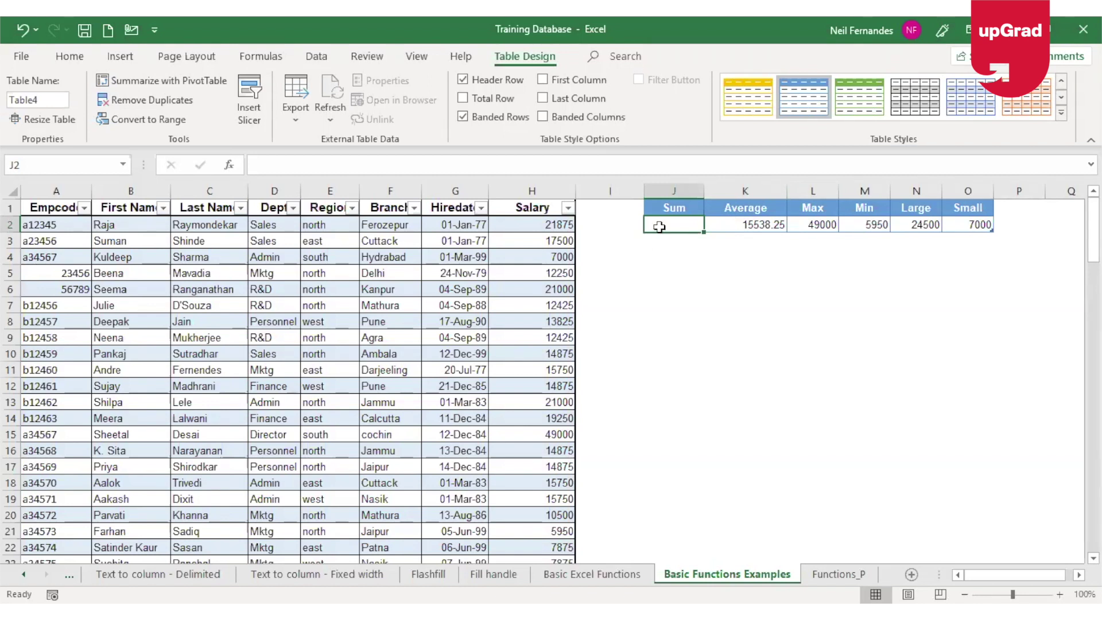
Enter =SUM(Emp_Info[Salary]) in J2 by referencing the whole Salary column of the employee table, and reselect J2
text(=s)
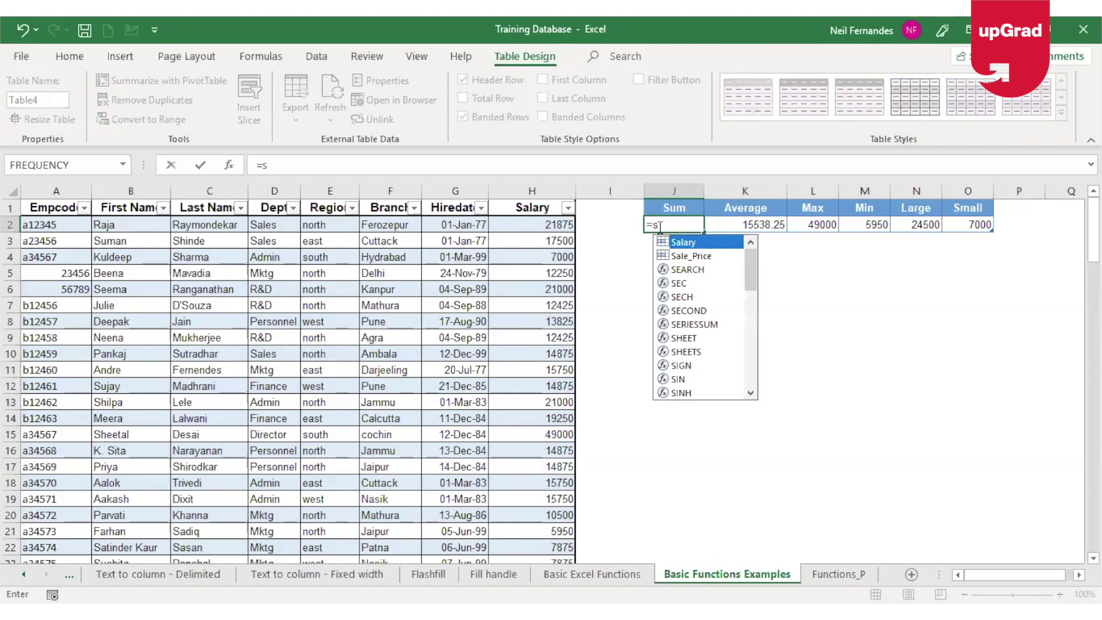
text(um()
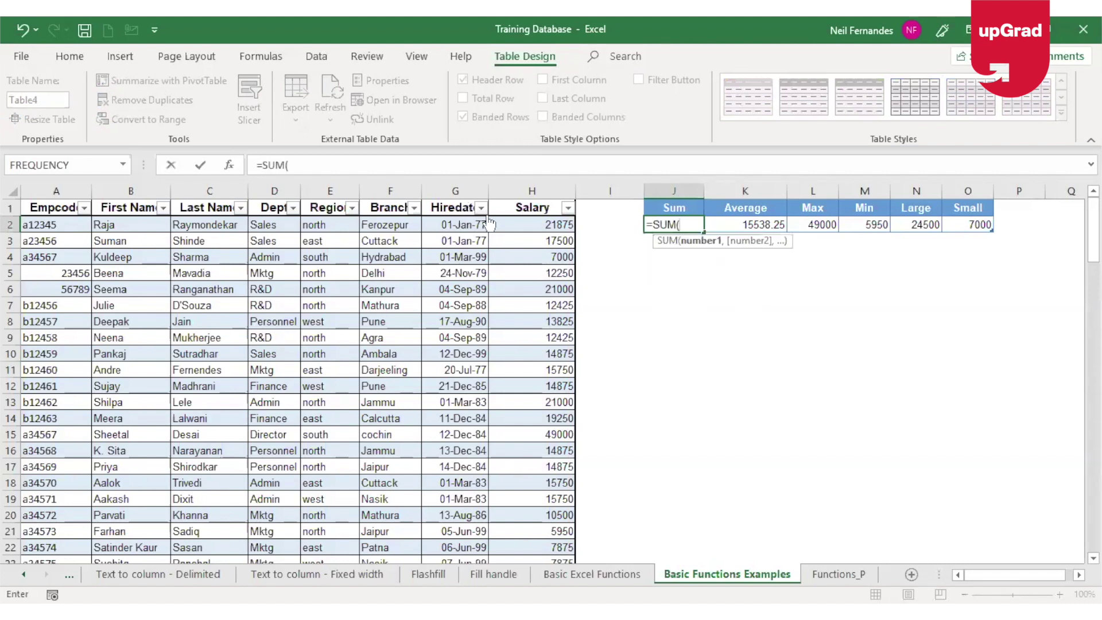
click(544, 221)
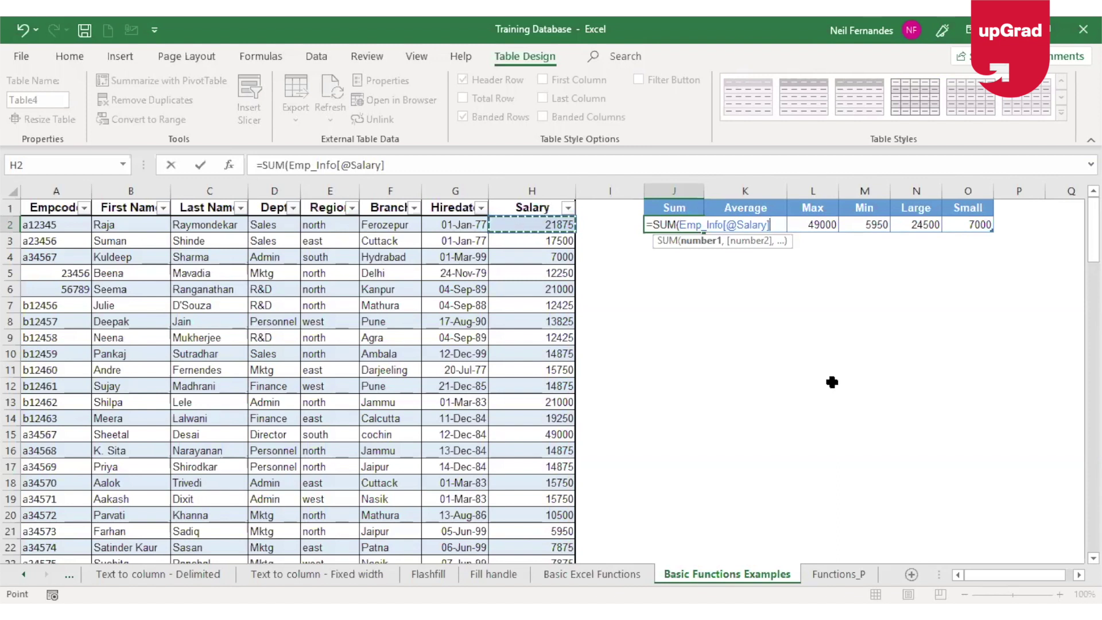
key(ctrl+shift+Down)
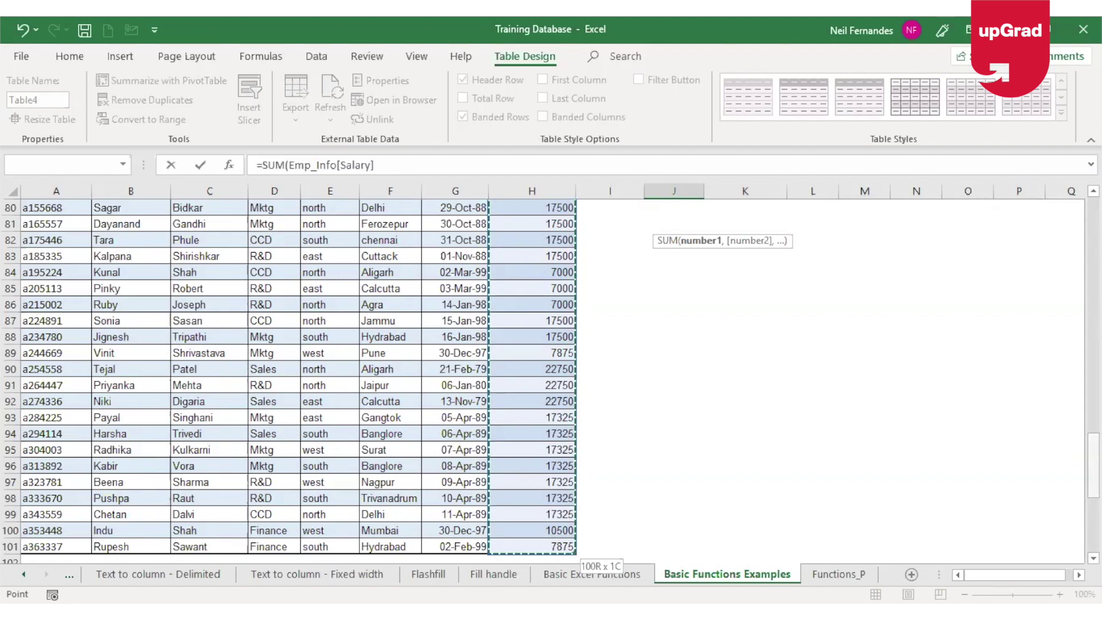
drag(1093, 481, 1093, 221)
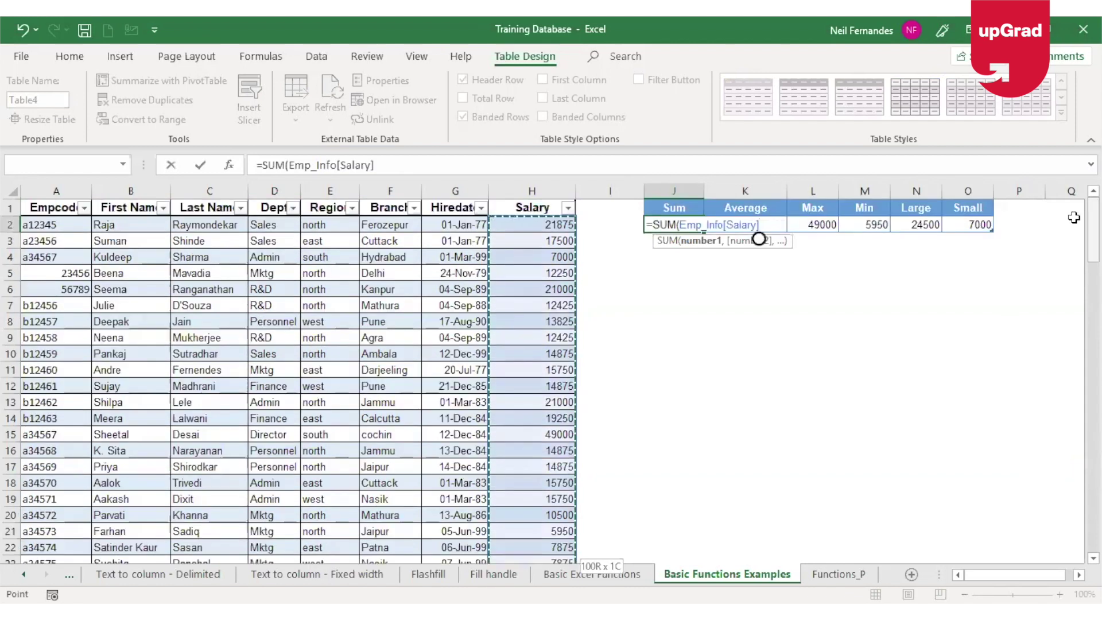
click(393, 165)
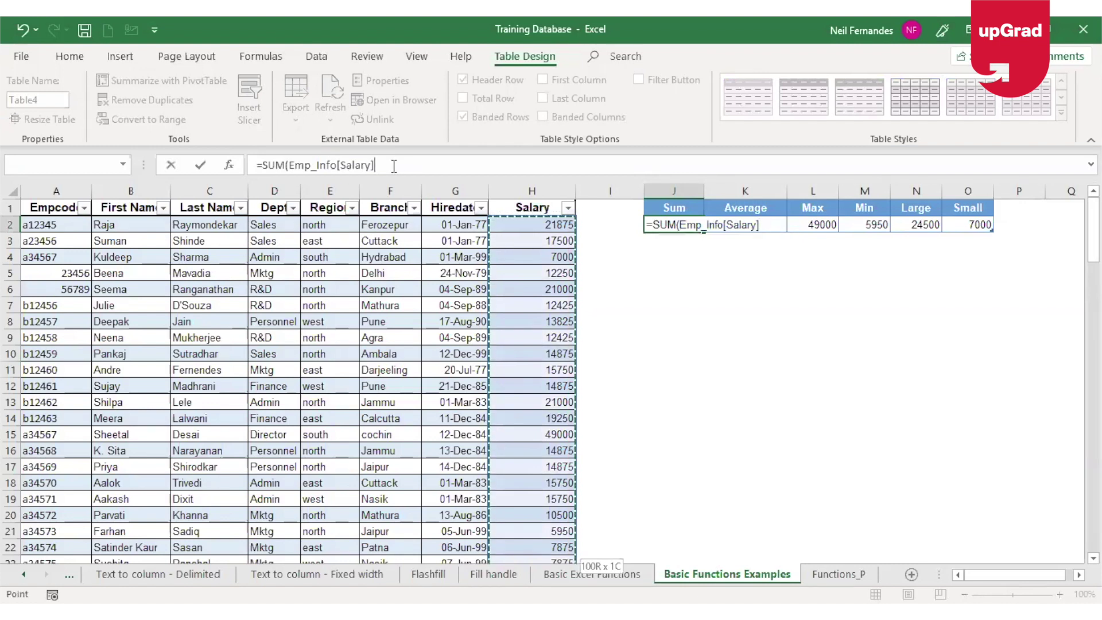
text())
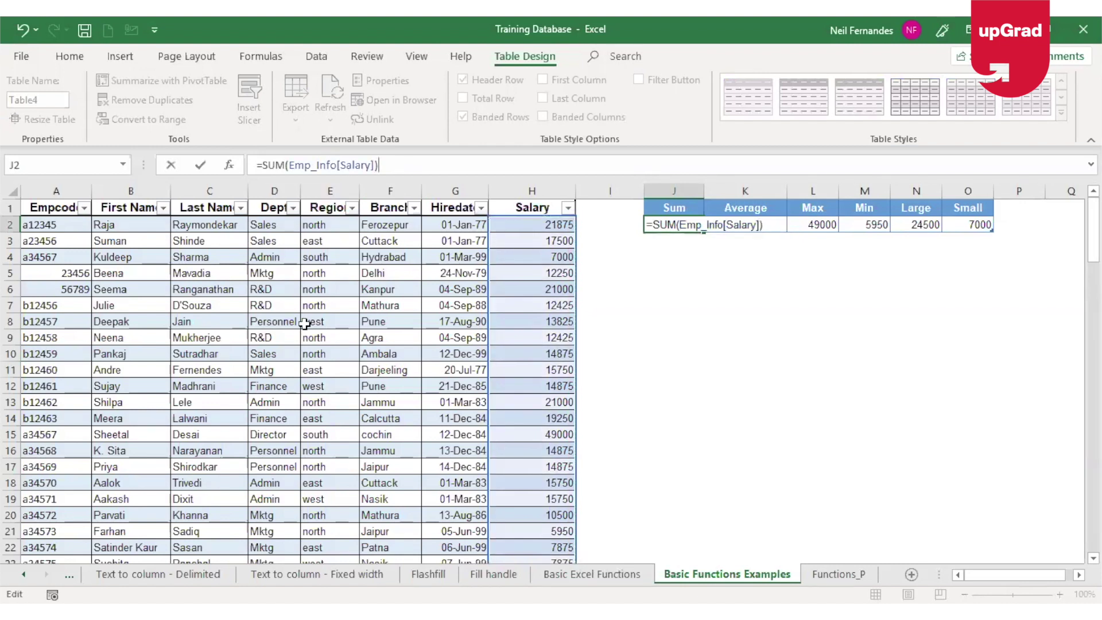
key(Return)
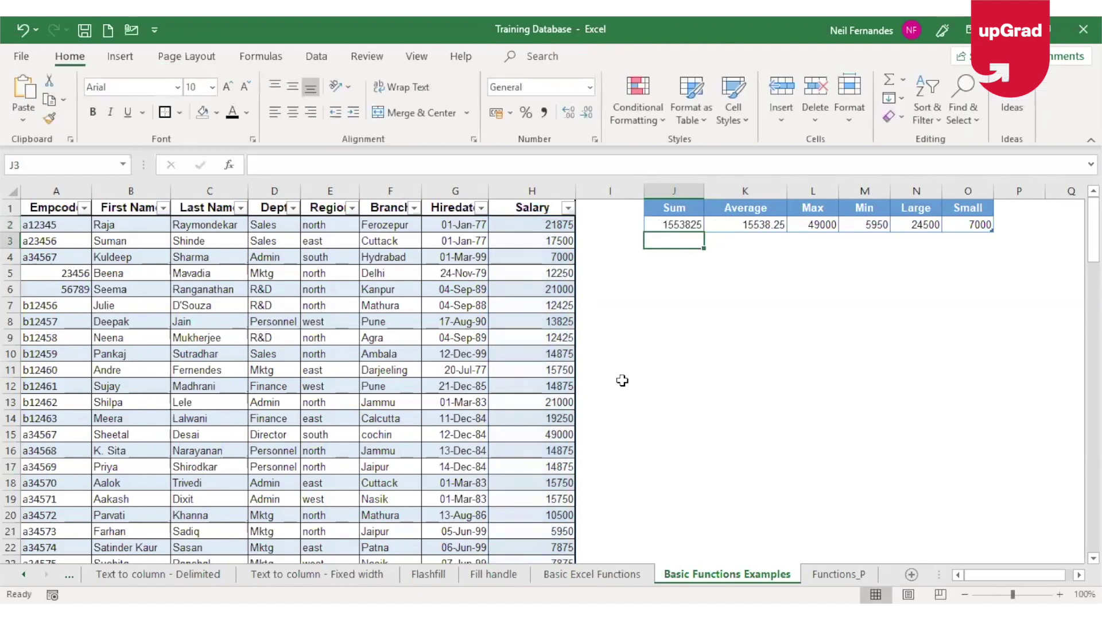
click(680, 225)
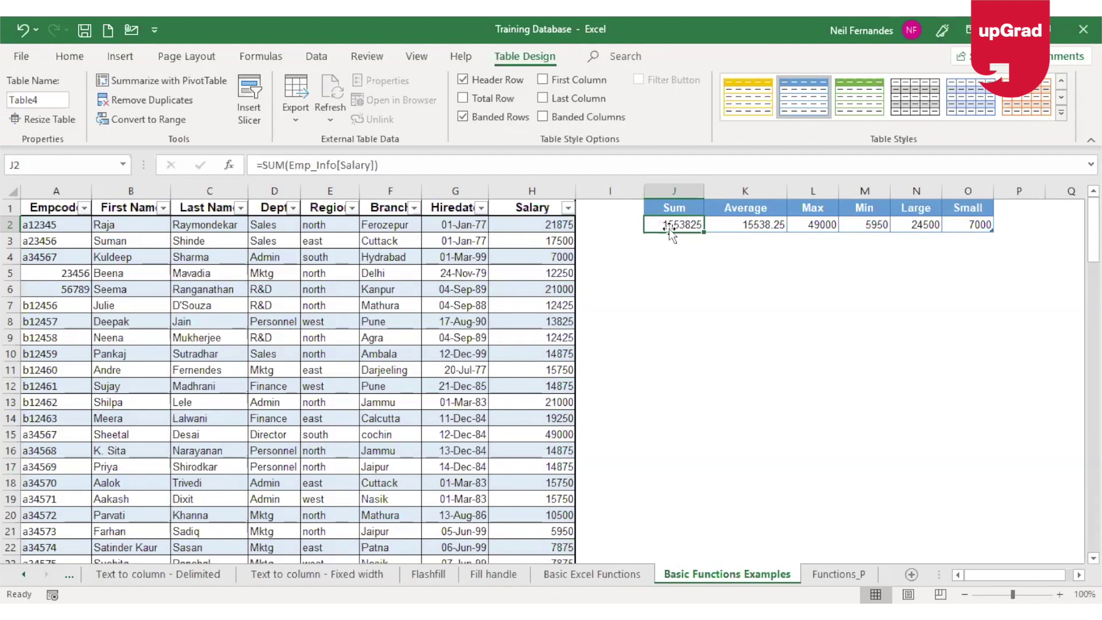
Start a new employee record in row 102, directly below the table, with the employee code, first name and last name
click(559, 237)
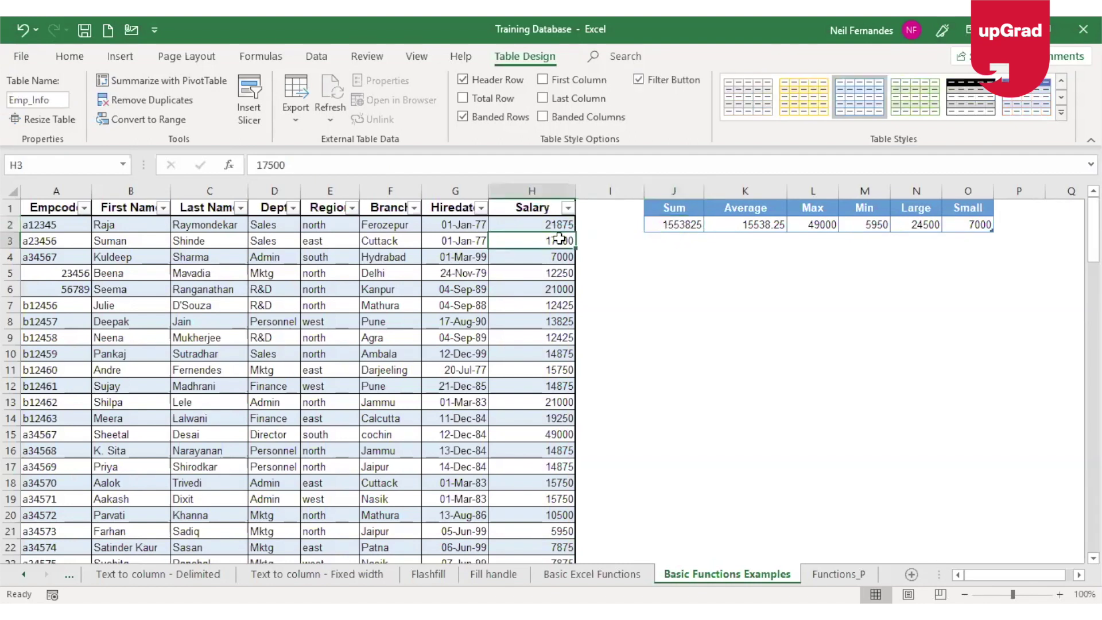
key(ctrl+Down)
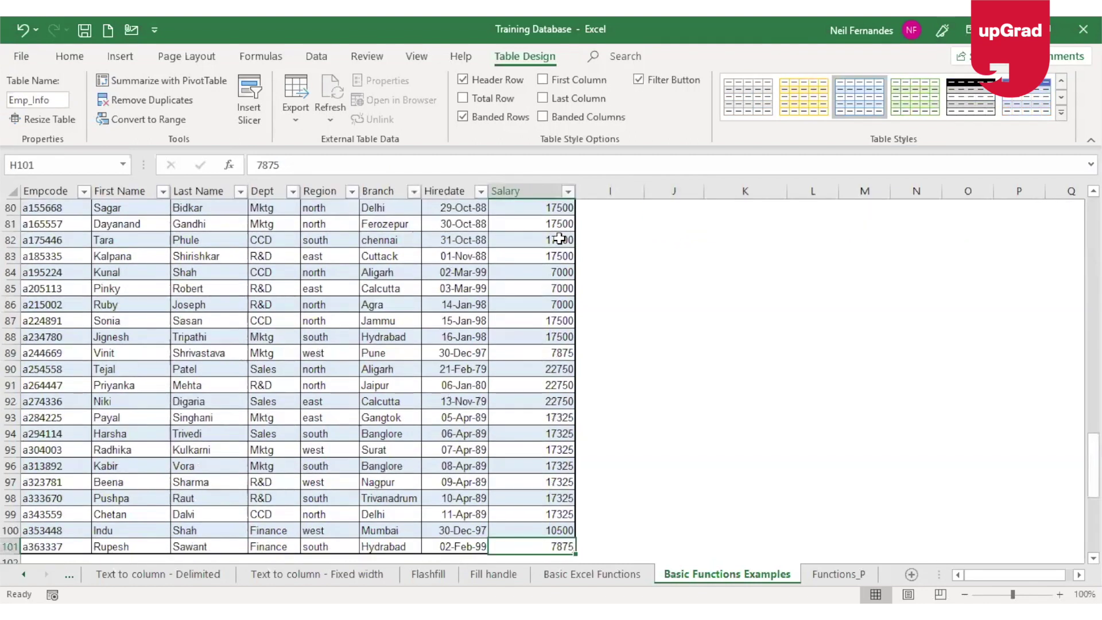
key(Down)
key(Left)
key(Left)
key(Home)
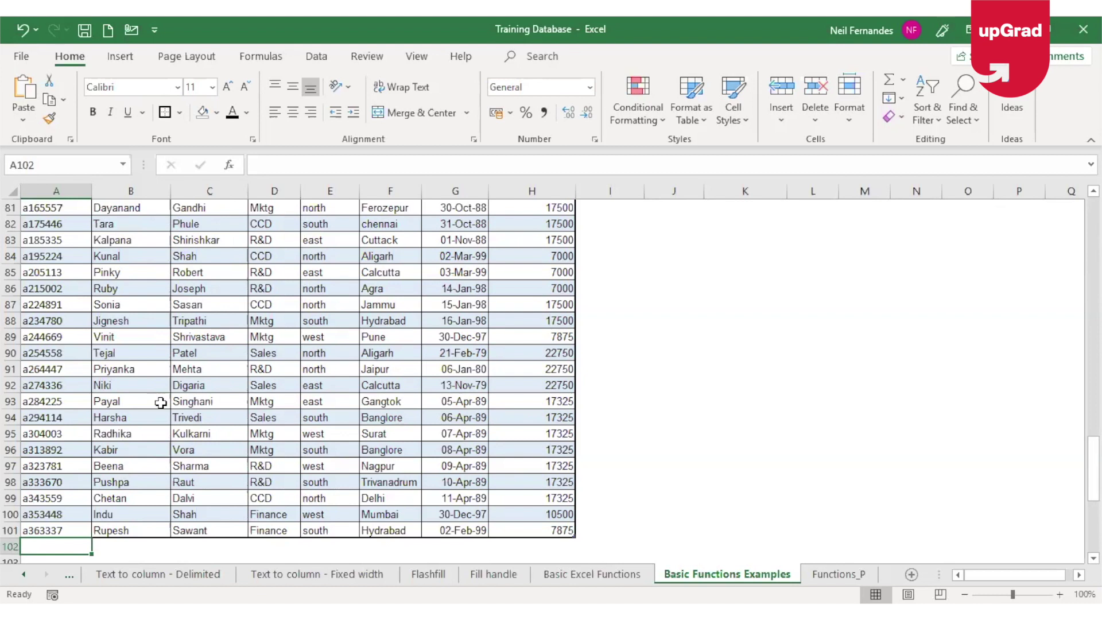
text(a134790)
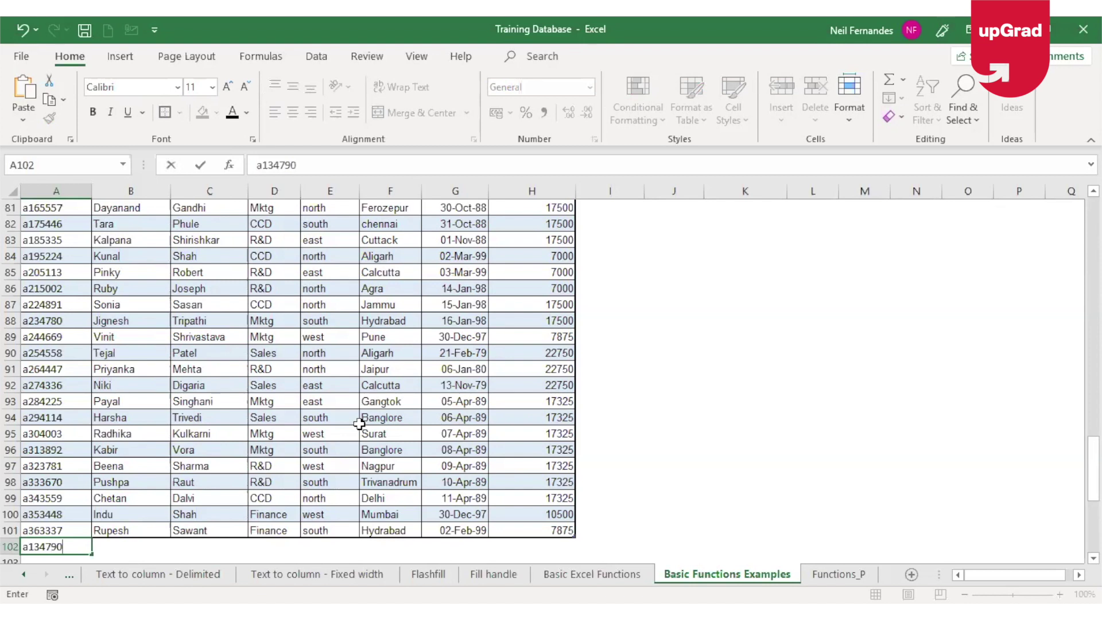
key(Tab)
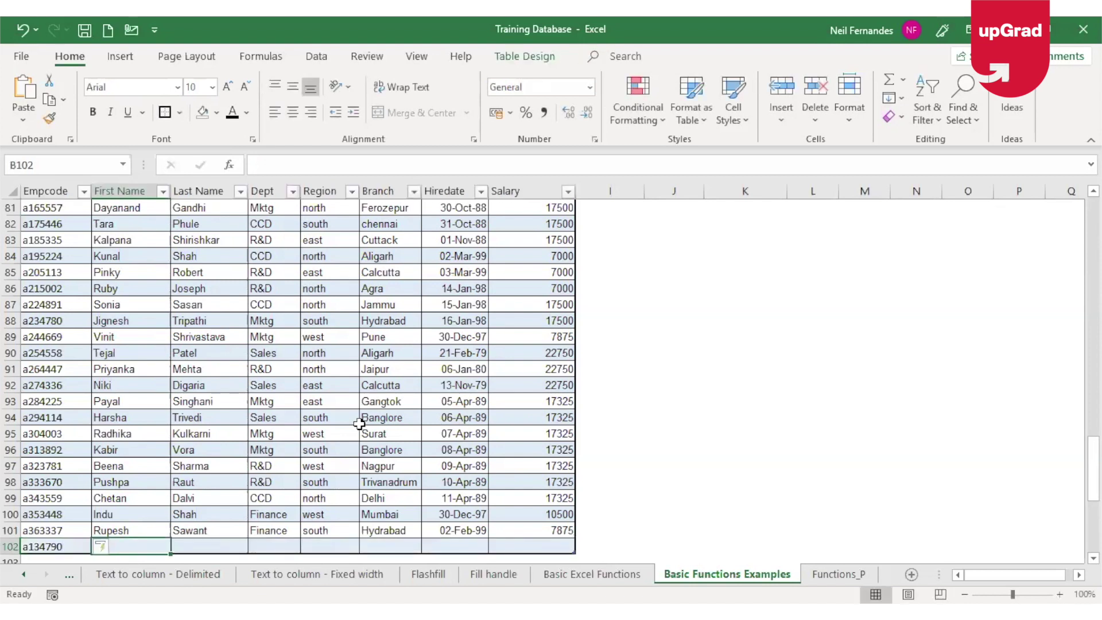
text(Sannjay)
key(Tab)
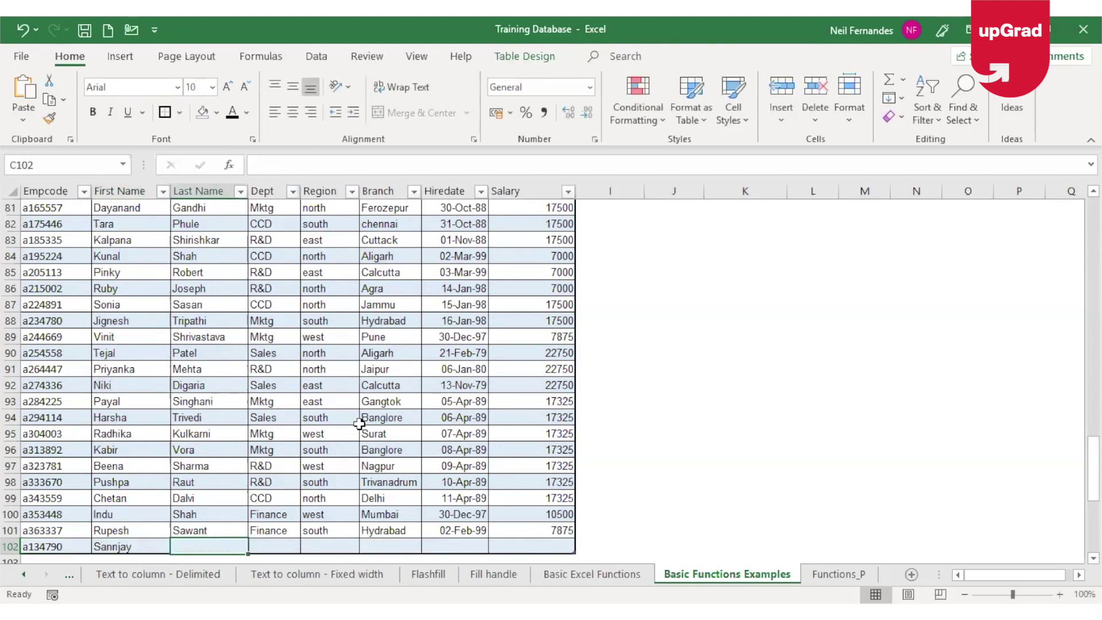
text(Jagtiani)
key(Tab)
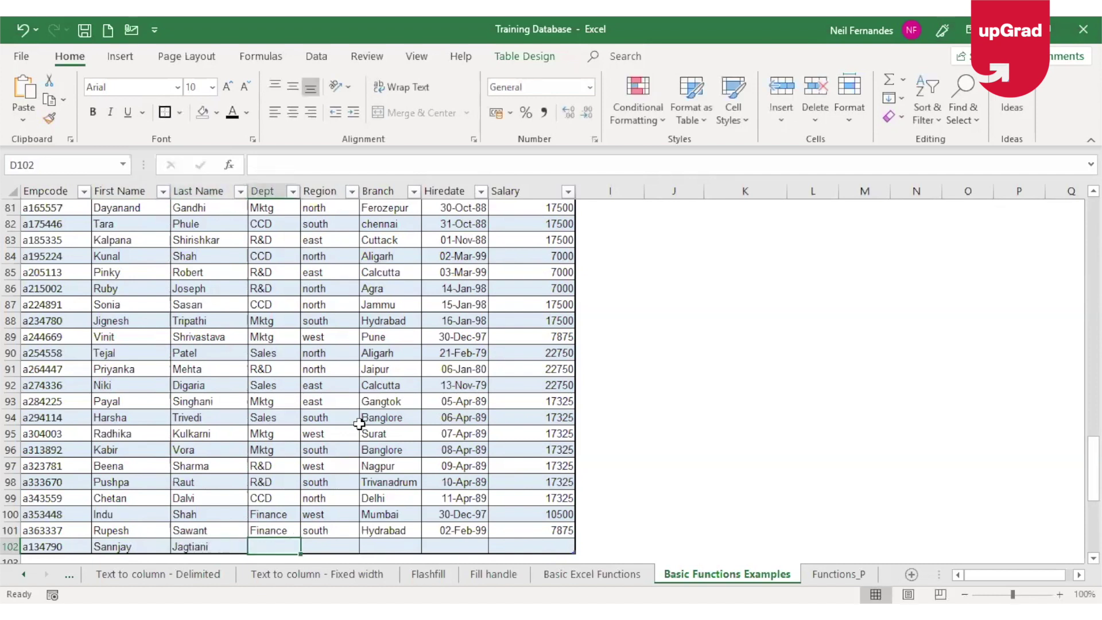
Fill row 102 with department Finance, region south and branch Hydrabad, and copy the hire date down from the row above
text(Finance)
key(Tab)
text(south)
key(Tab)
text(Hydrabad)
key(Tab)
key(ctrl+d)
key(Tab)
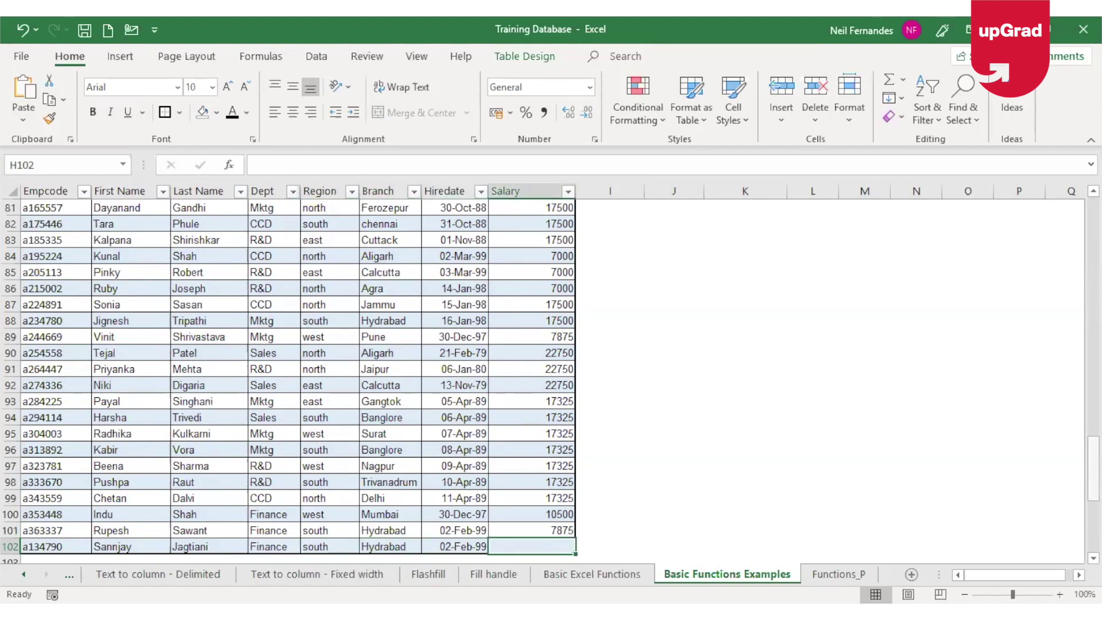
Enter 100000 as the salary of the new employee in H102
scroll(696, 230, up, 20)
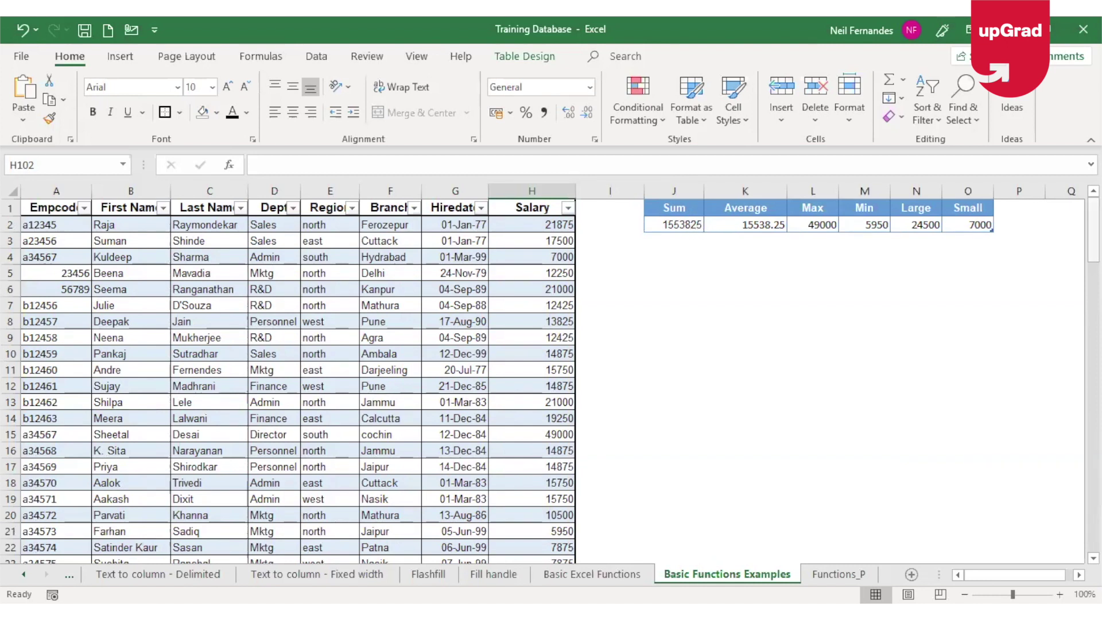
drag(1093, 229, 1093, 486)
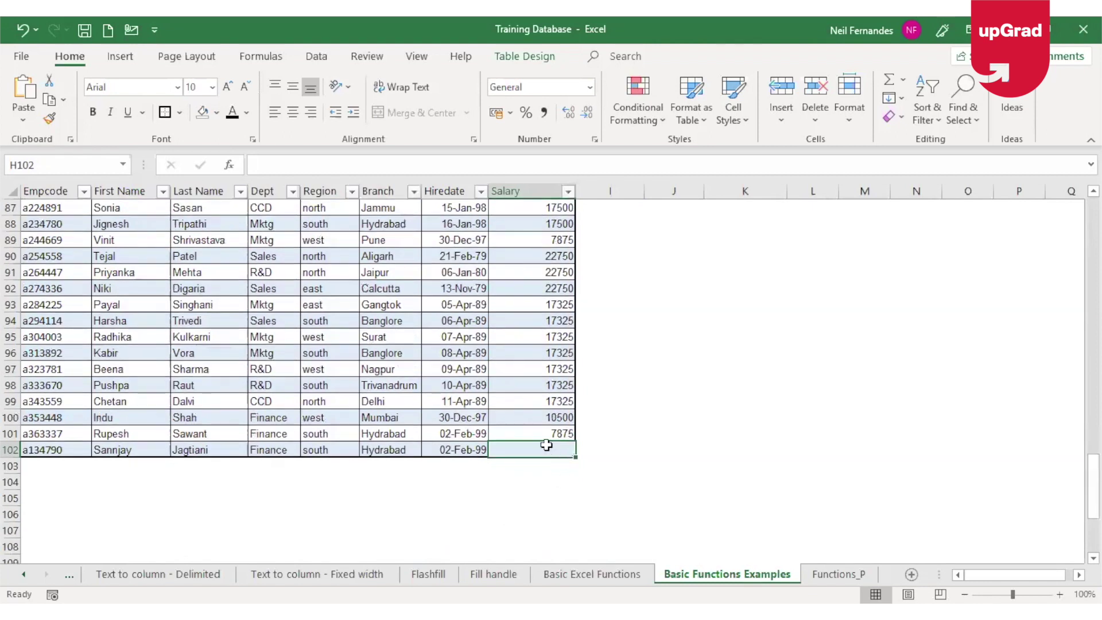
text(100000)
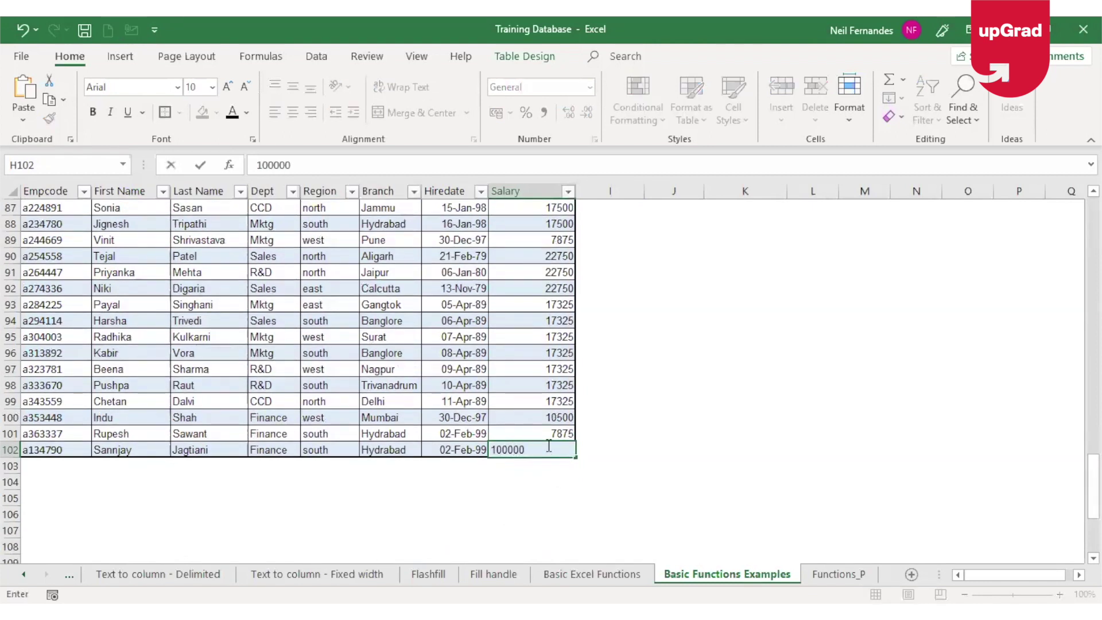
key(Return)
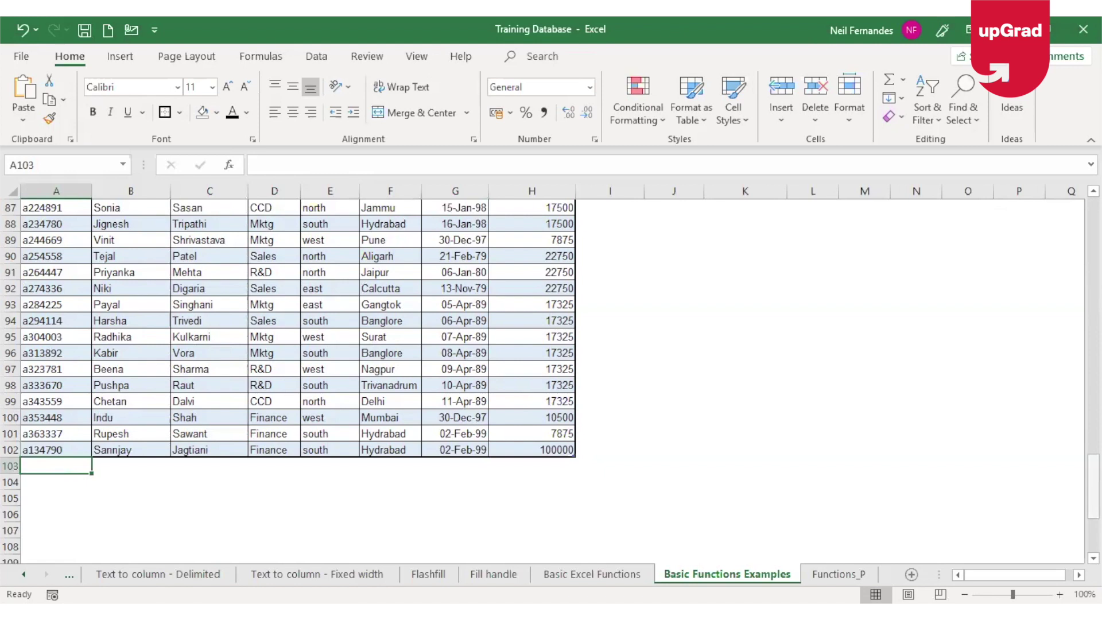
Check the Sum formula in J2 against the new employee's salary in H102, and return to J2
scroll(677, 229, up, 20)
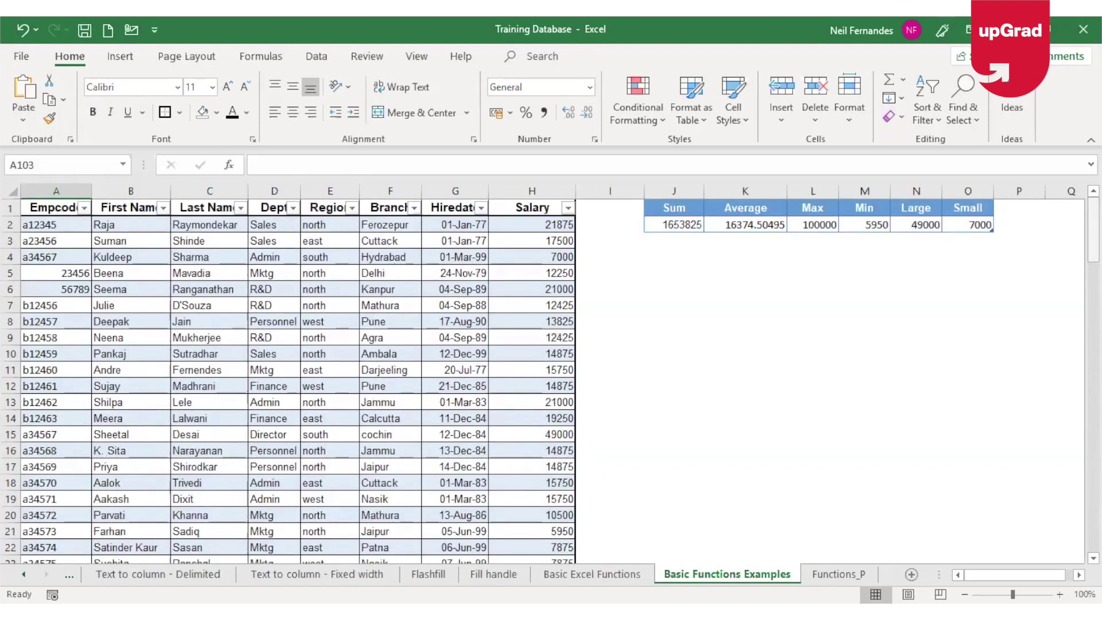
click(677, 225)
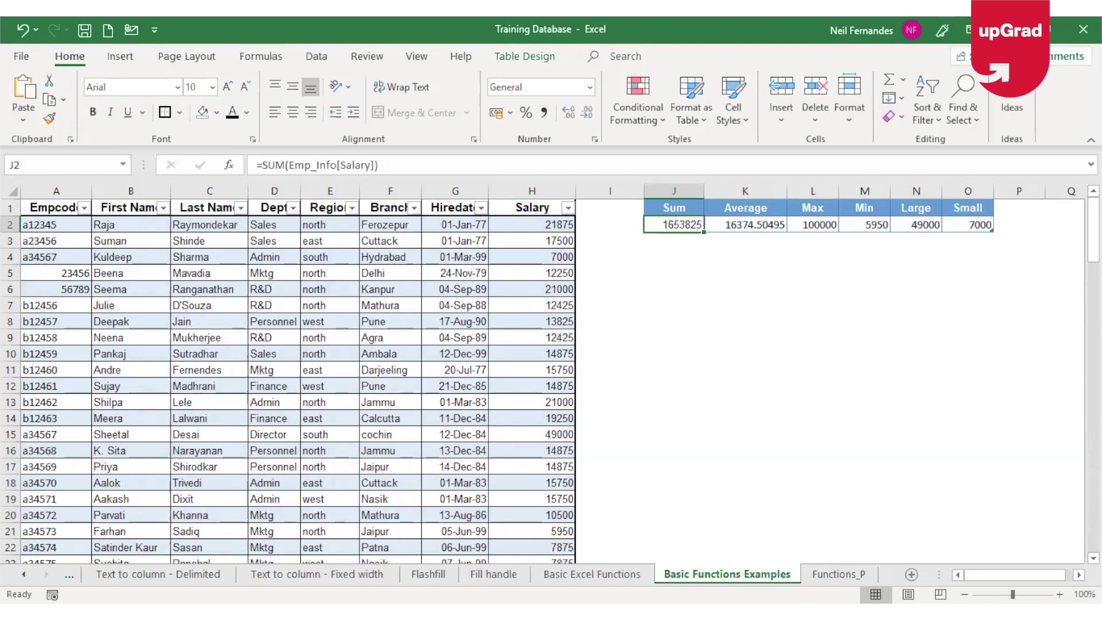
scroll(557, 520, down, 20)
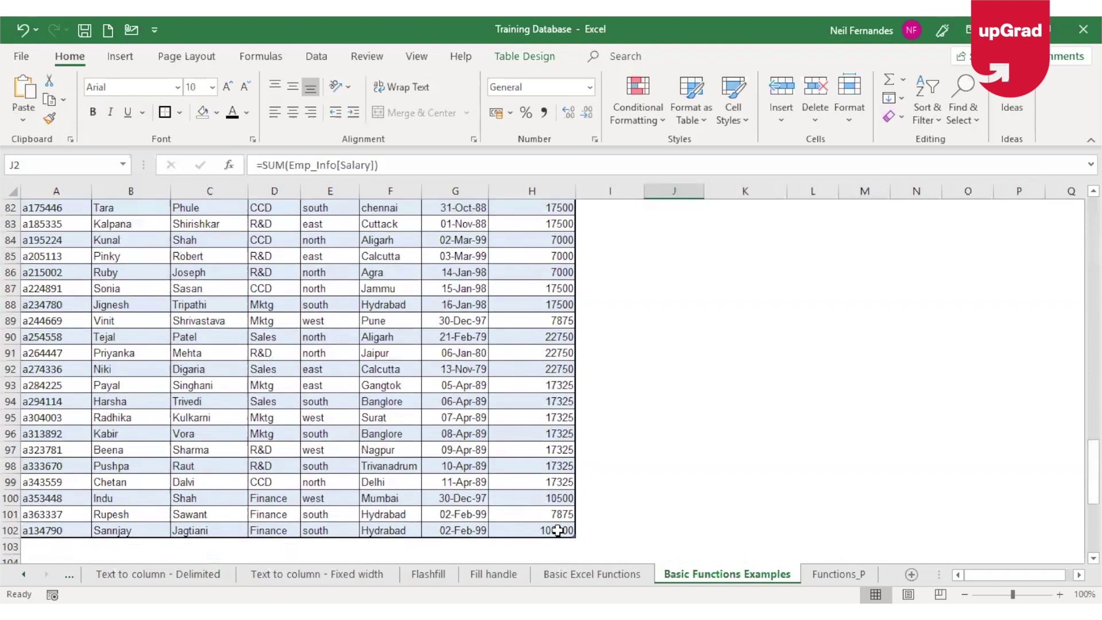
click(558, 528)
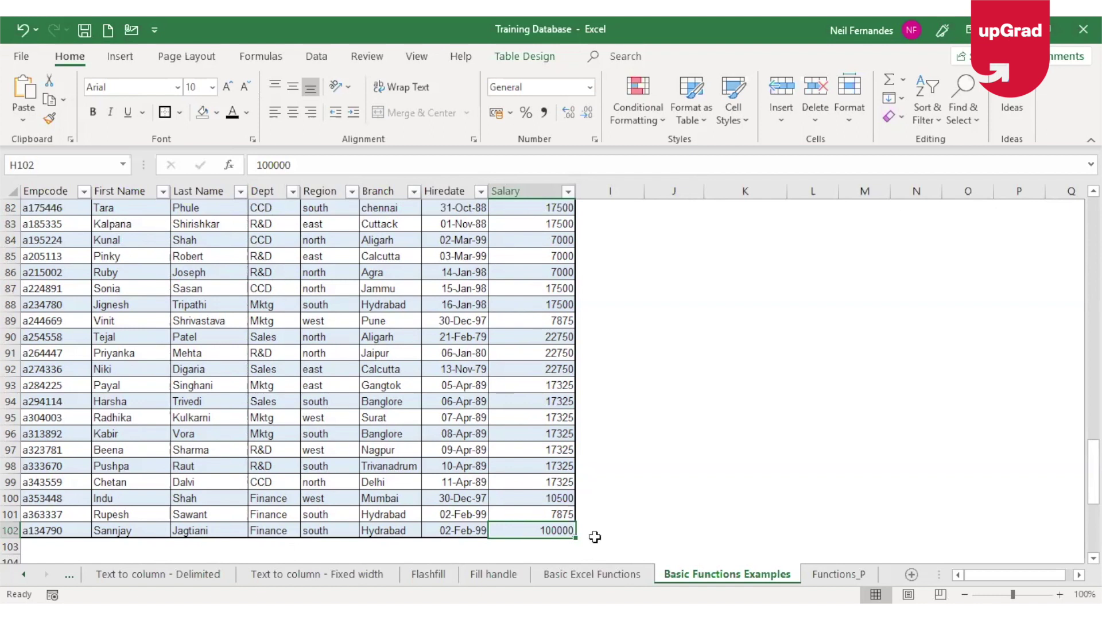
scroll(594, 536, up, 20)
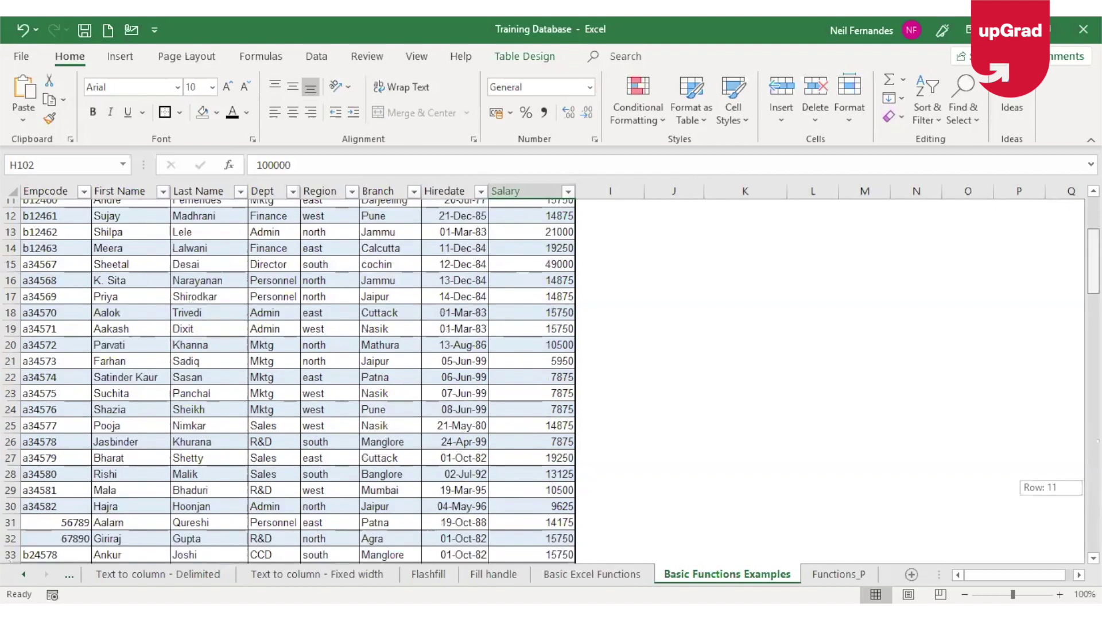
click(682, 226)
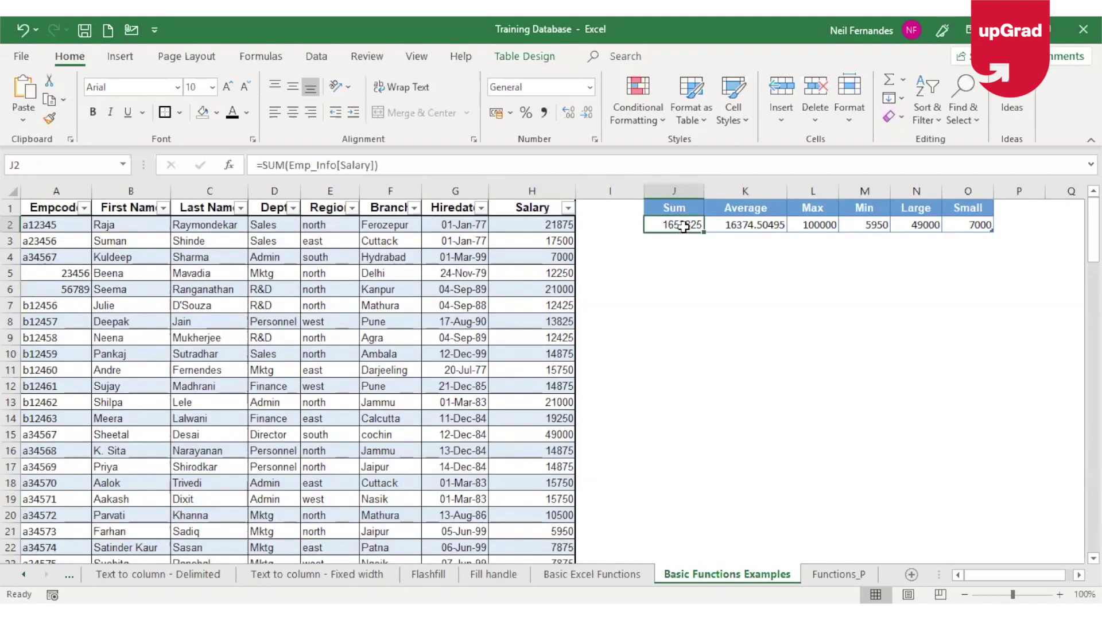